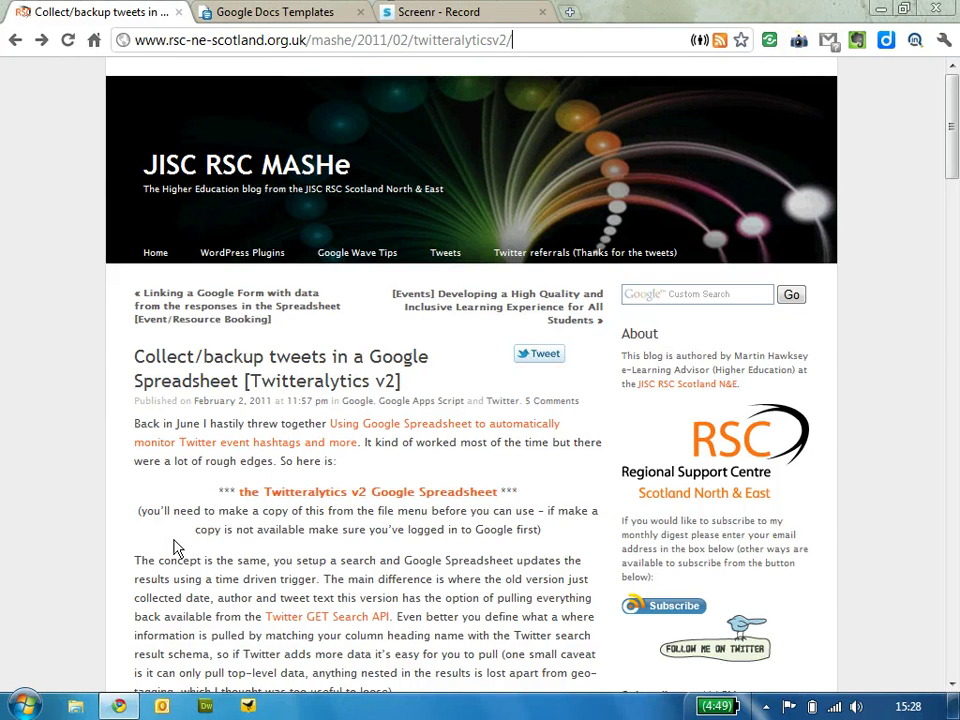
- Follow the blog post's link to open the Twitteralytics v2 Google Spreadsheet
click(306, 494)
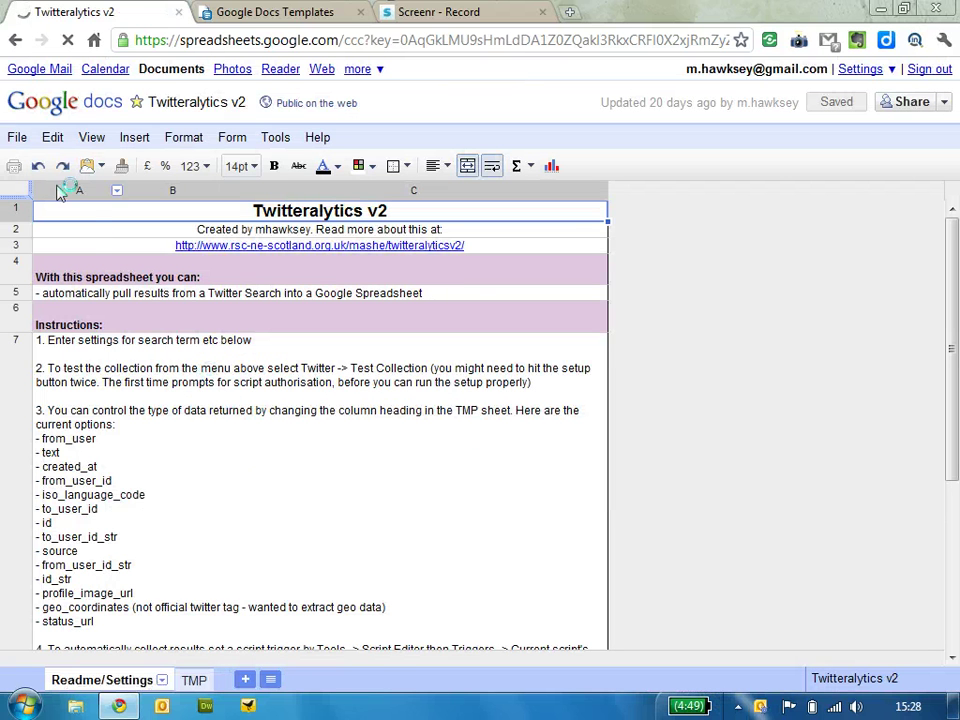
- Make a copy of the spreadsheet named 'Test Copy of Twitteralytics v2'
click(16, 138)
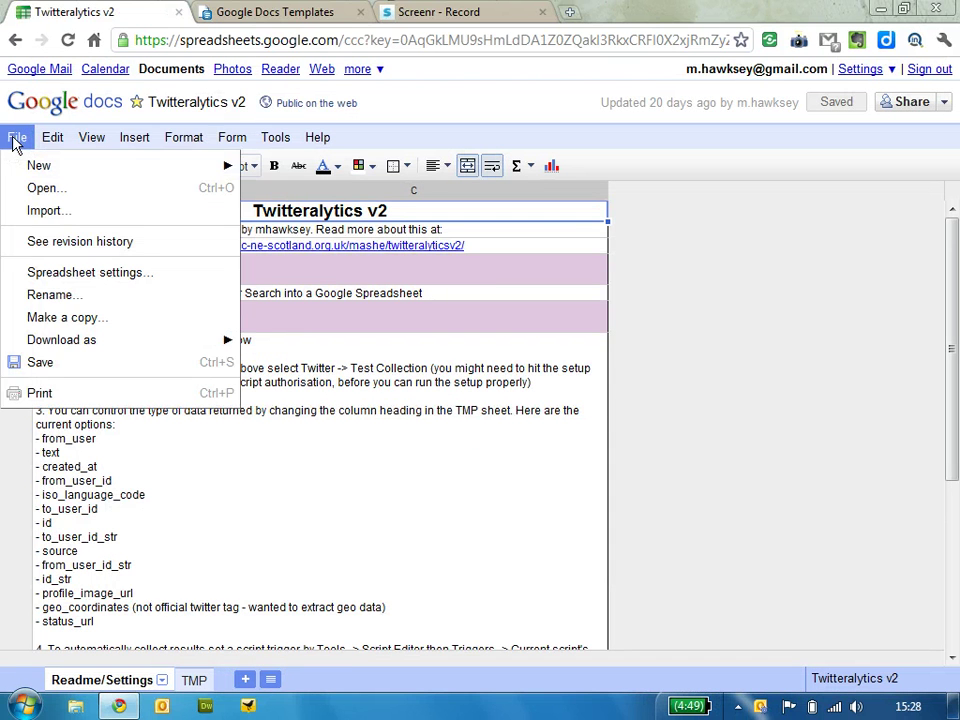
click(64, 318)
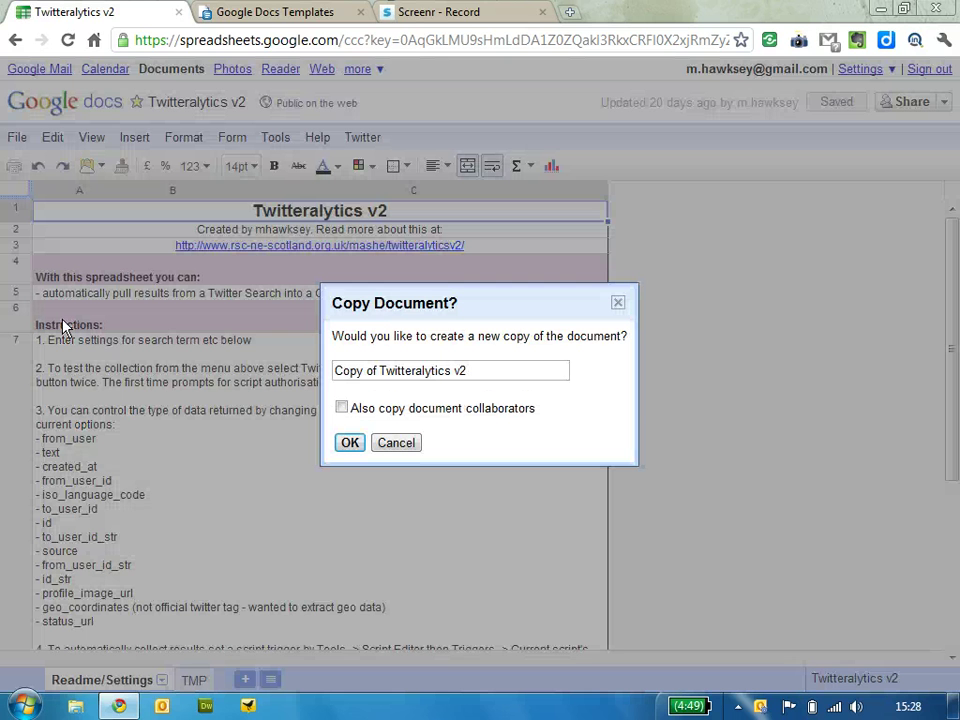
click(337, 370)
text(Test)
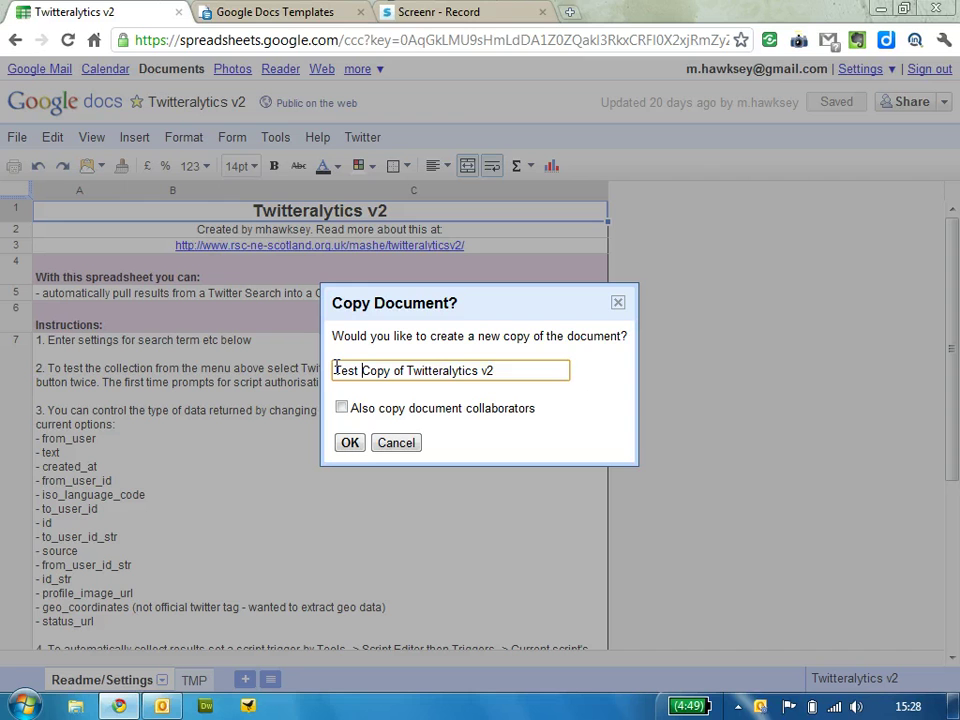
click(349, 442)
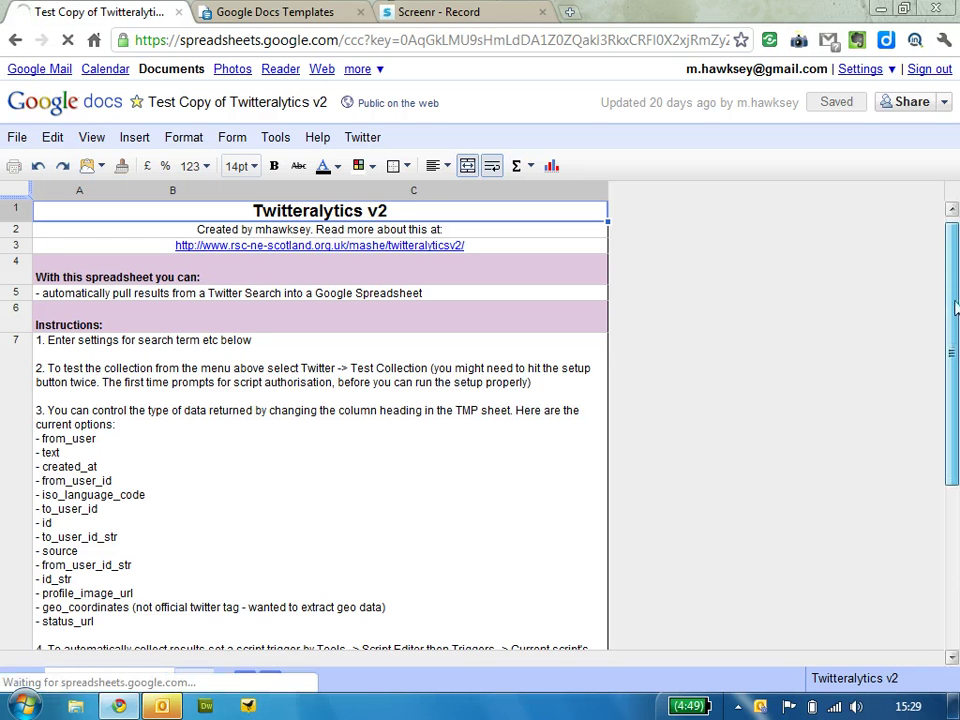
- Enter rsc-ne-scotland.org.uk as the Who are you value in cell B9
scroll(955, 310, down, 5)
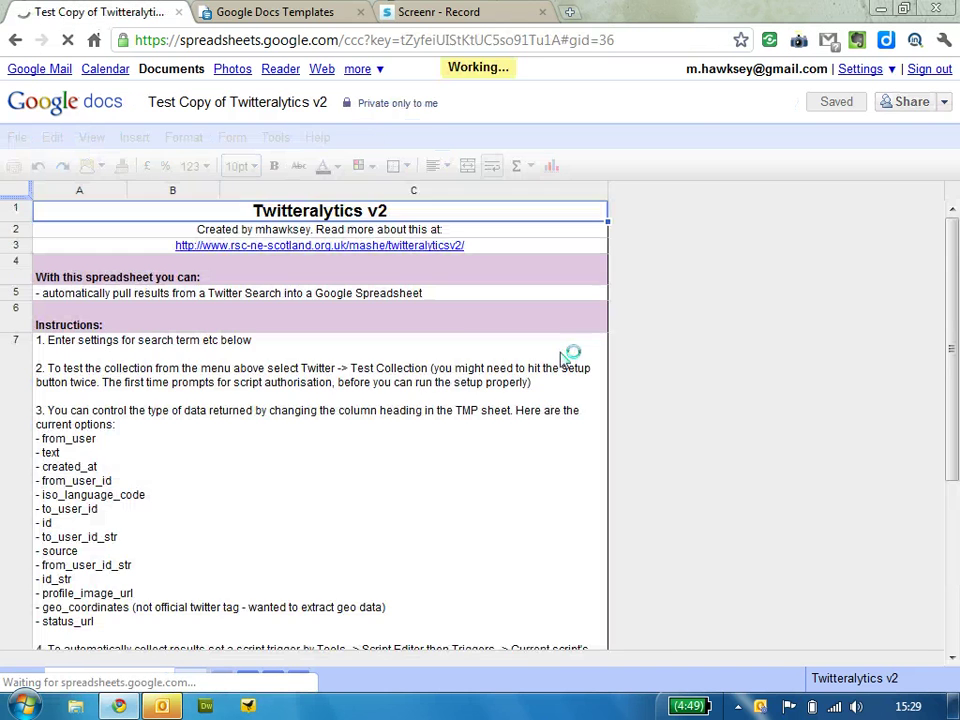
scroll(413, 518, down, 5)
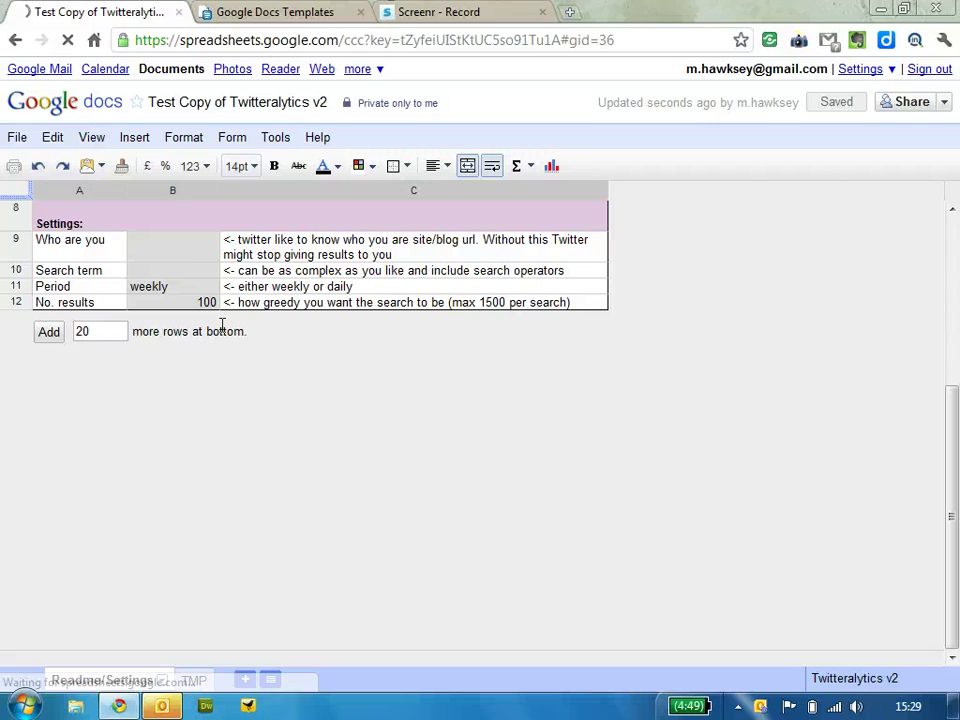
click(167, 251)
double_click(168, 253)
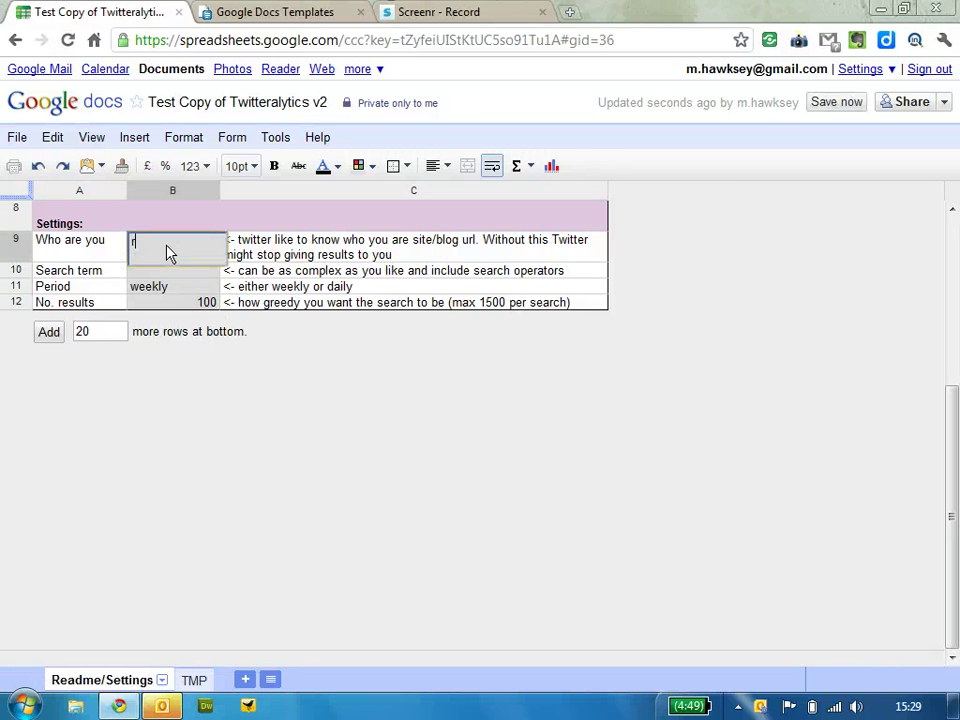
text(rsc-ne-scotland)
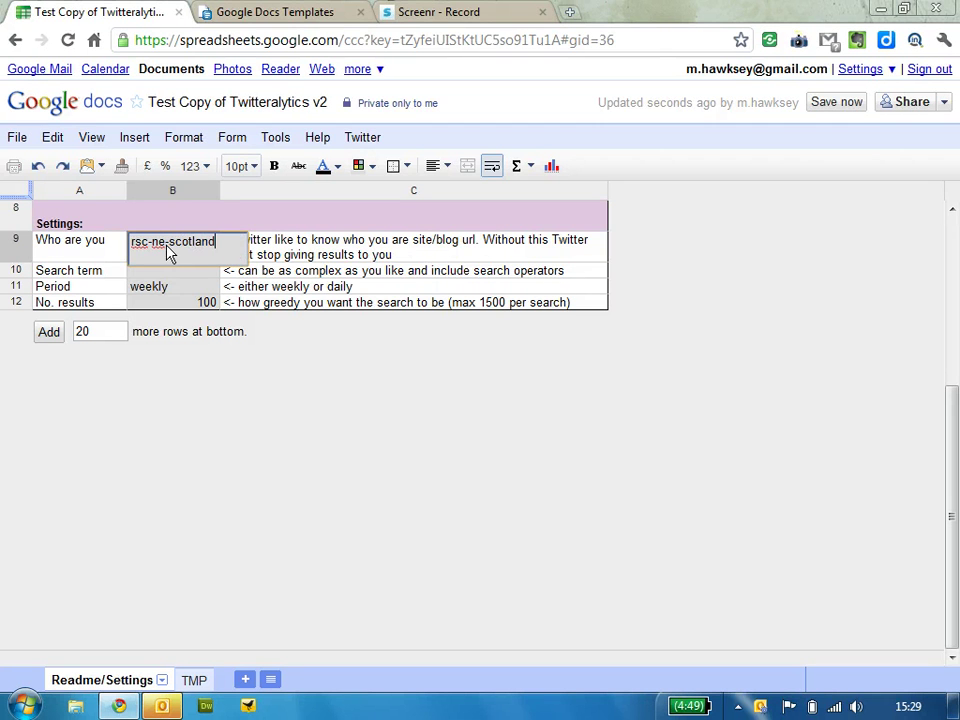
text(.org.uk)
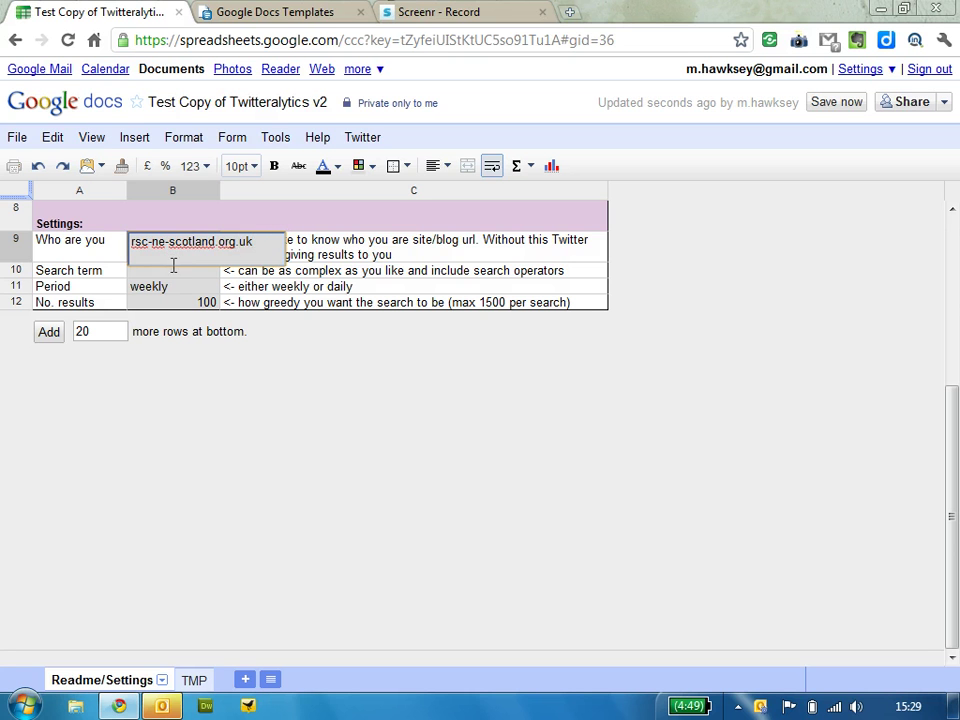
key(Return)
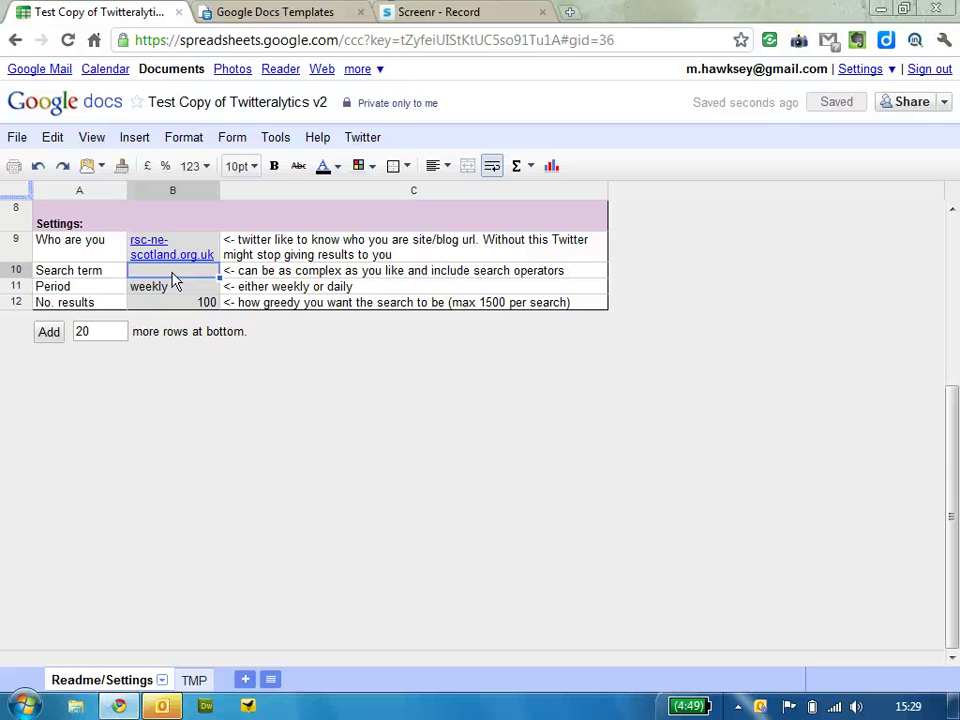
- Replace a trial '#this OR #that' query in Search term cell B10 with a Twitter username
double_click(172, 272)
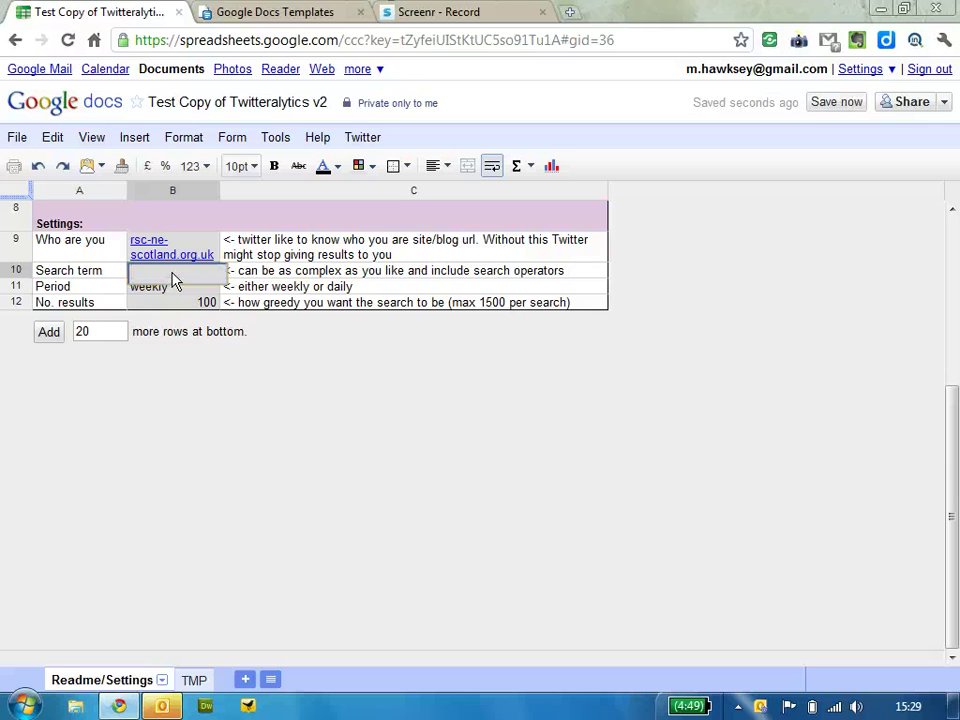
text(from:)
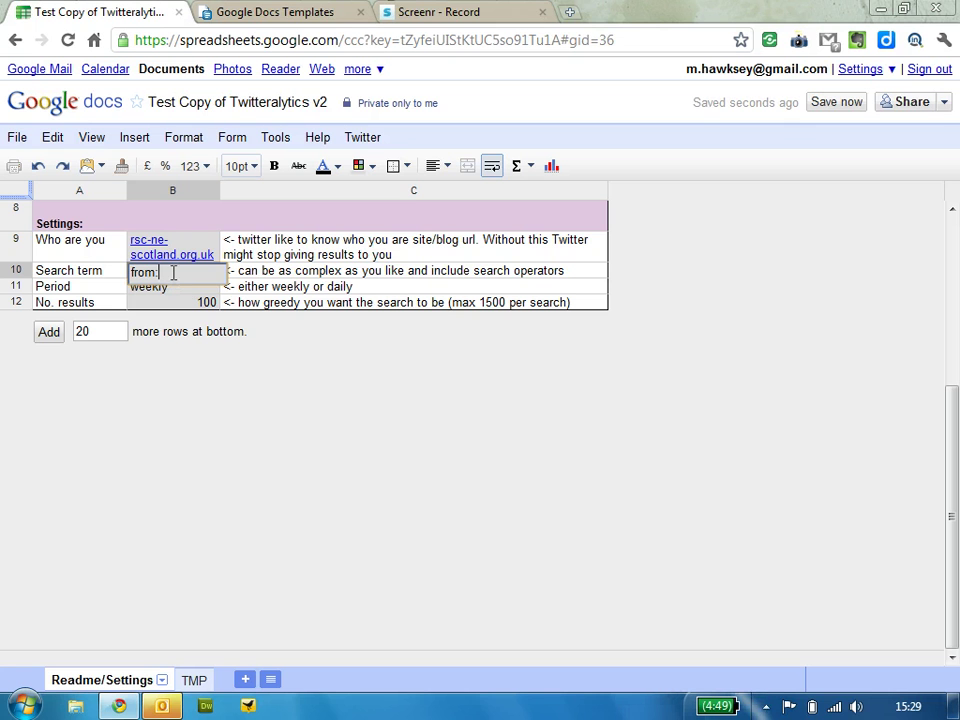
key(BackSpace)
key(BackSpace)
key(BackSpace)
key(BackSpace)
key(BackSpace)
text(#ra)
key(BackSpace)
key(BackSpace)
text(this OR #that)
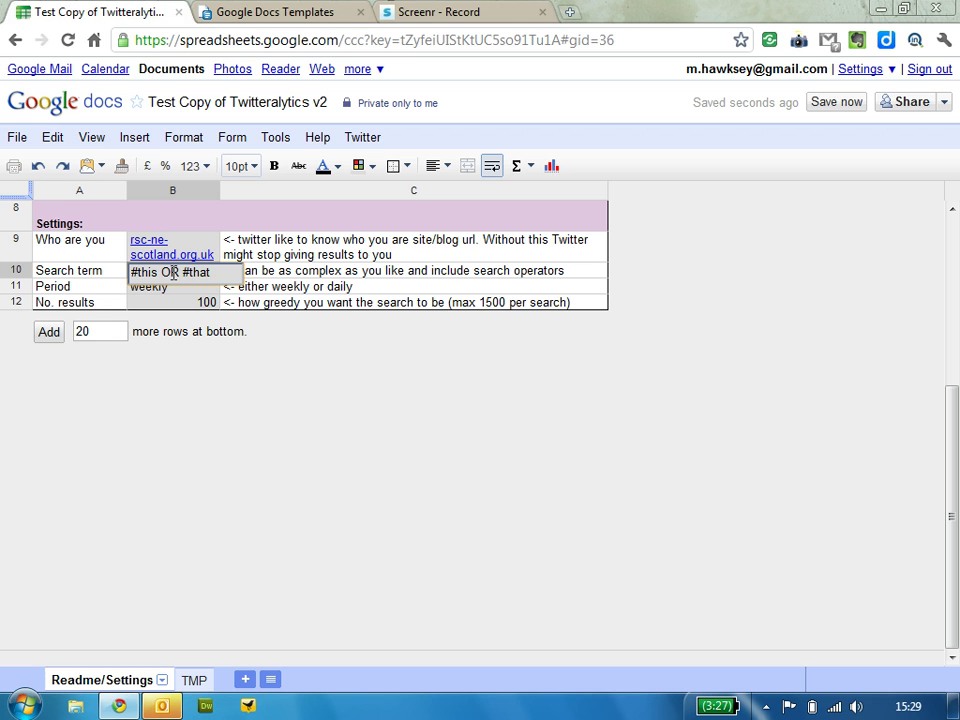
key(BackSpace)
key(BackSpace)
key(BackSpace)
key(BackSpace)
key(BackSpace)
key(BackSpace)
key(BackSpace)
key(BackSpace)
key(BackSpace)
key(BackSpace)
key(BackSpace)
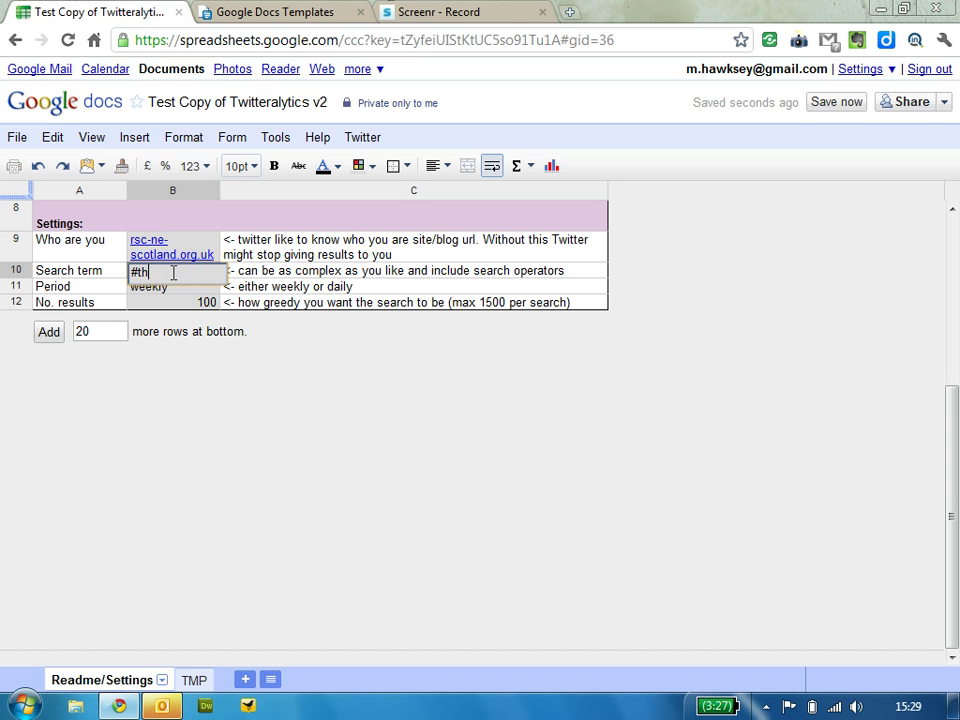
key(BackSpace)
key(BackSpace)
key(BackSpace)
text(mhawksey)
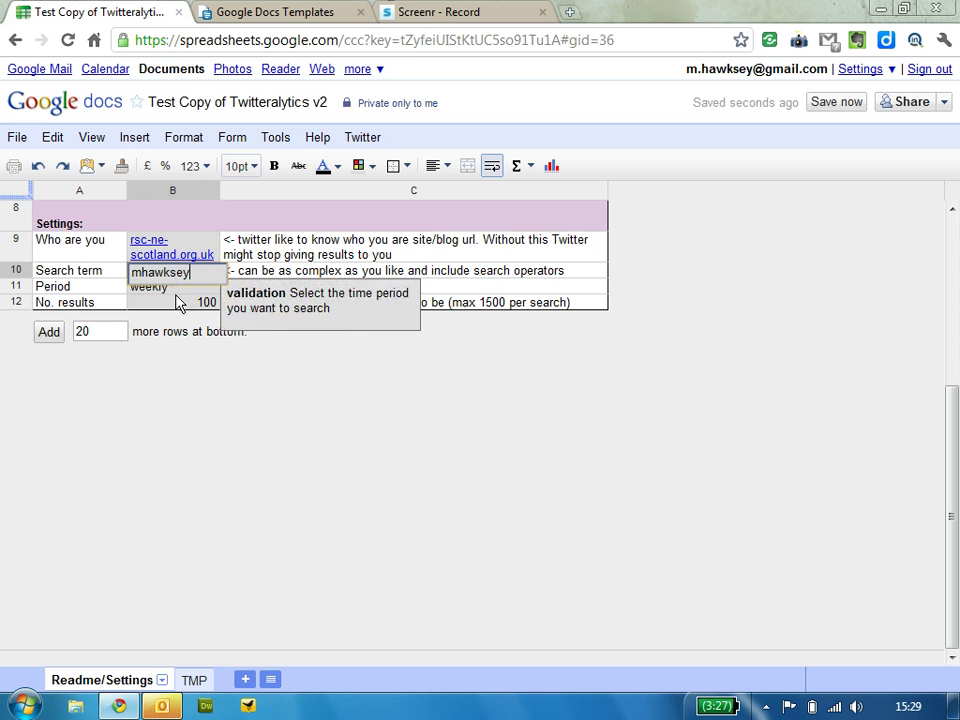
- Set No. results in B12 to 1500, leaving the period as weekly
click(168, 292)
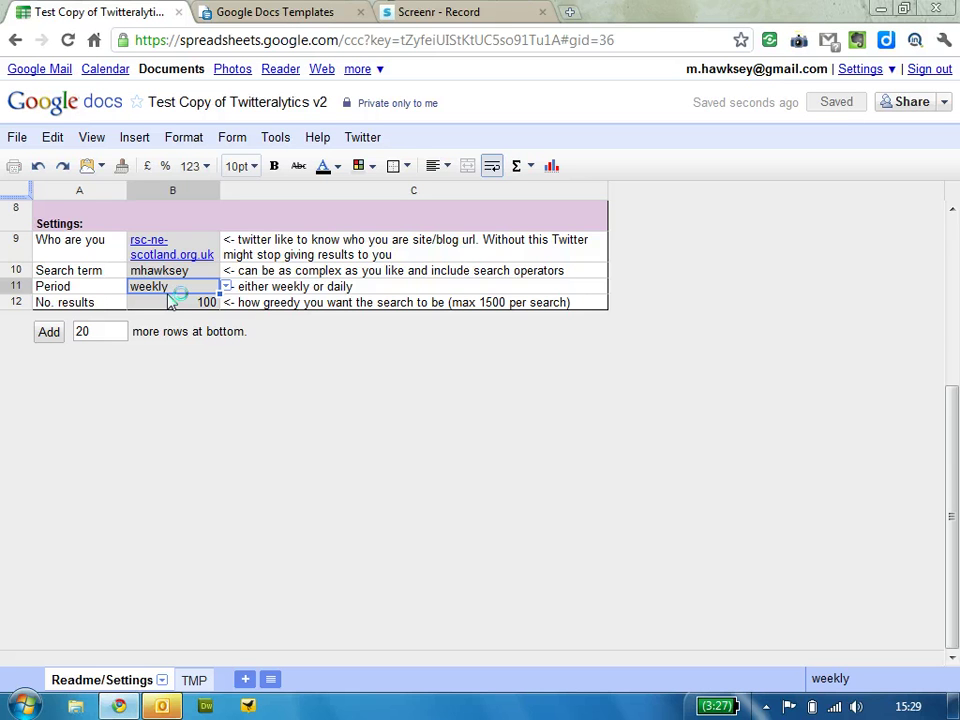
mouse_move(170, 306)
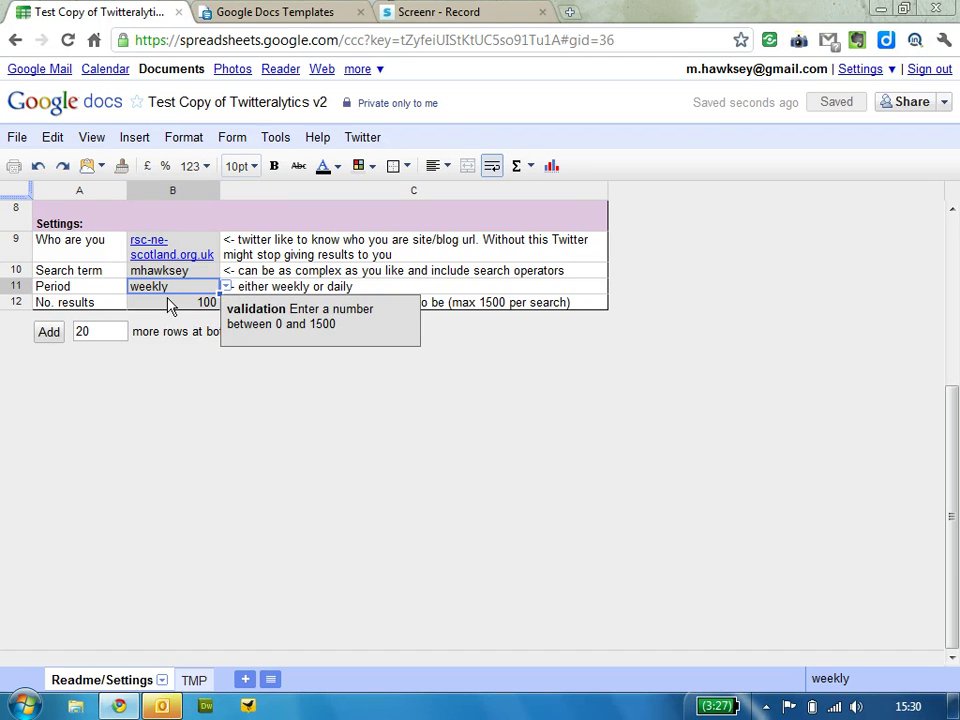
click(168, 306)
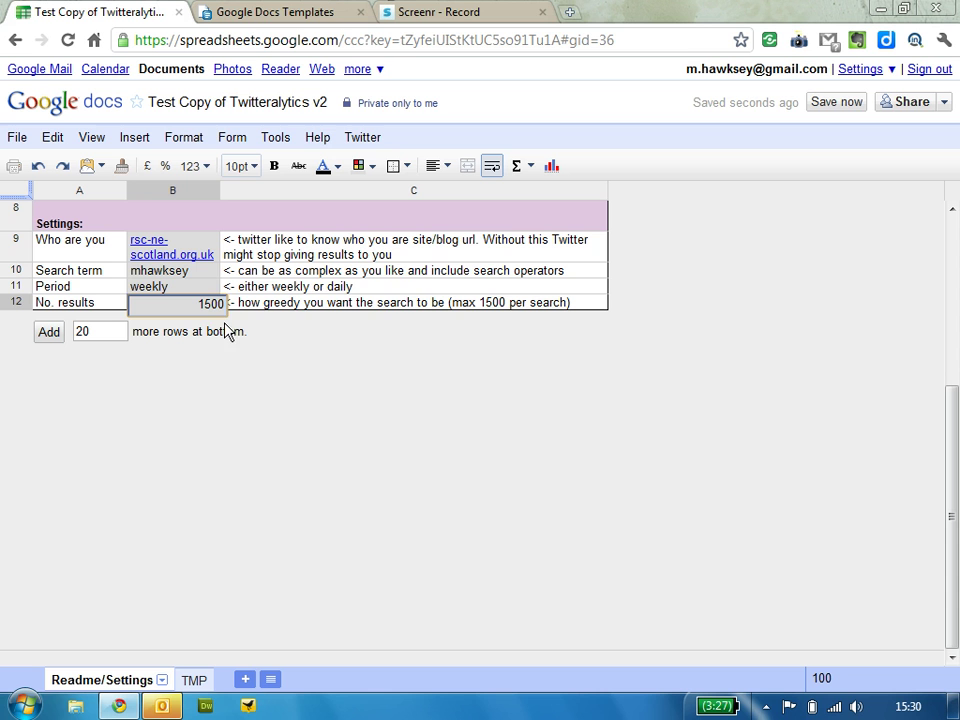
mouse_move(192, 292)
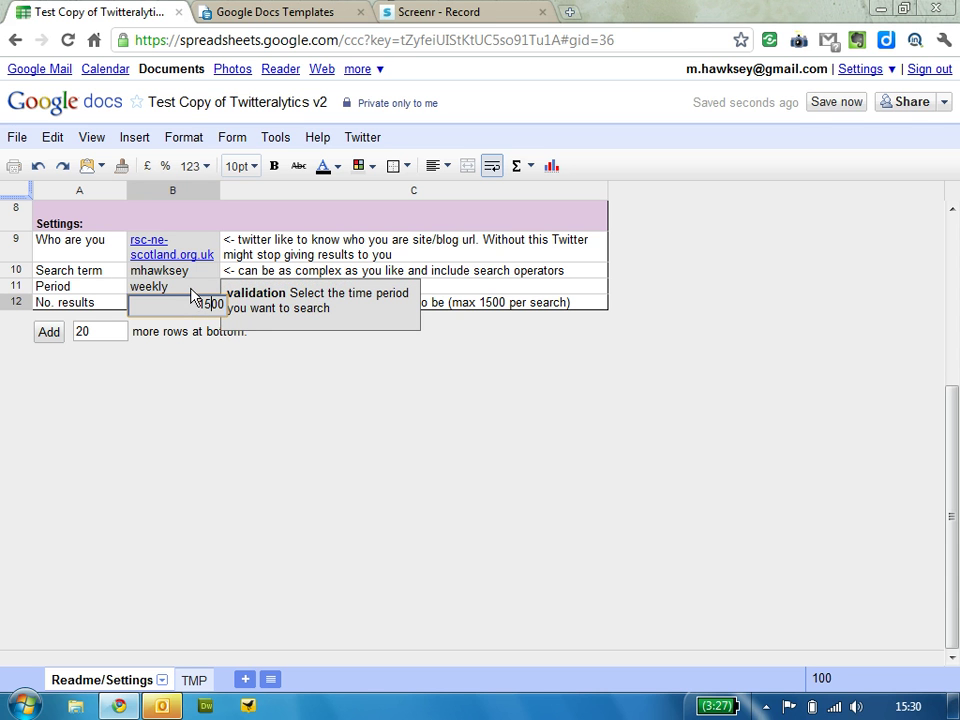
click(105, 306)
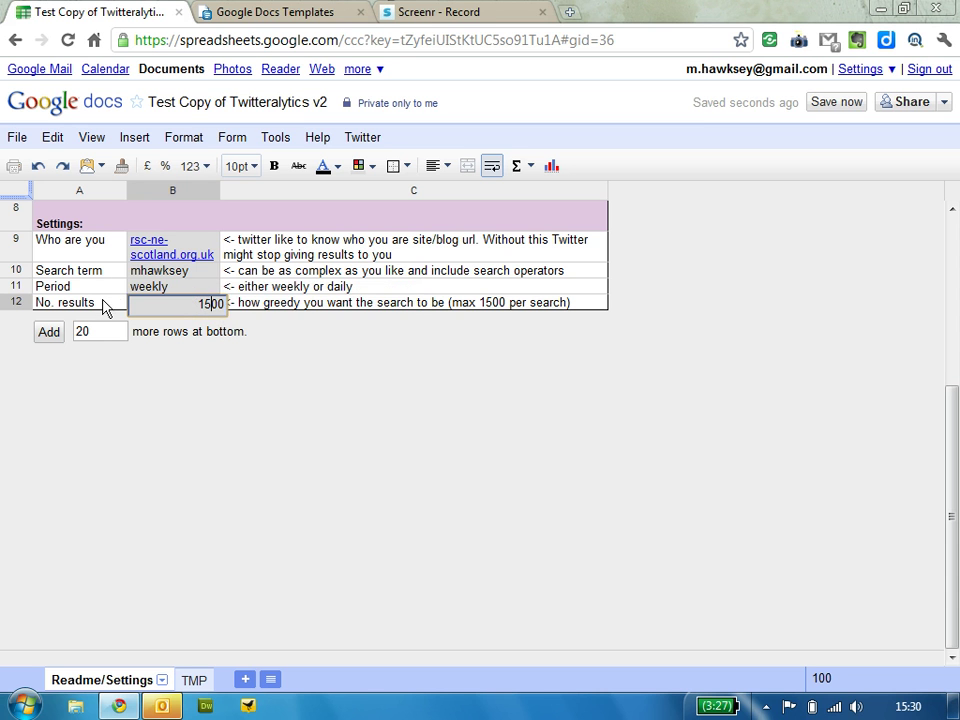
- Run Twitter > Run Now! and authorise the script to read and write spreadsheets
click(362, 140)
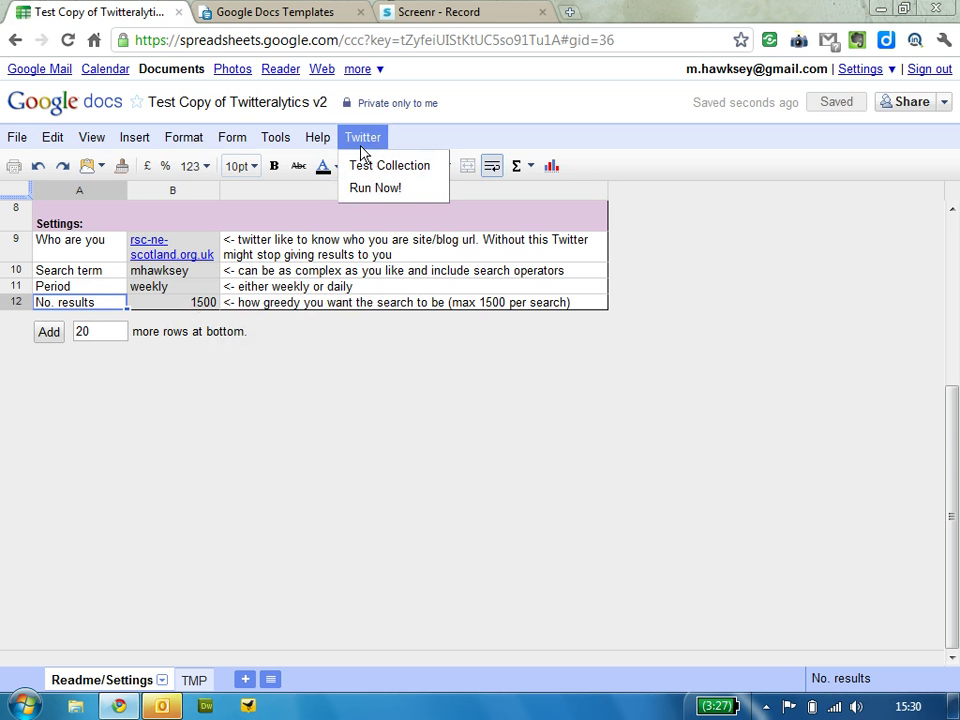
click(375, 193)
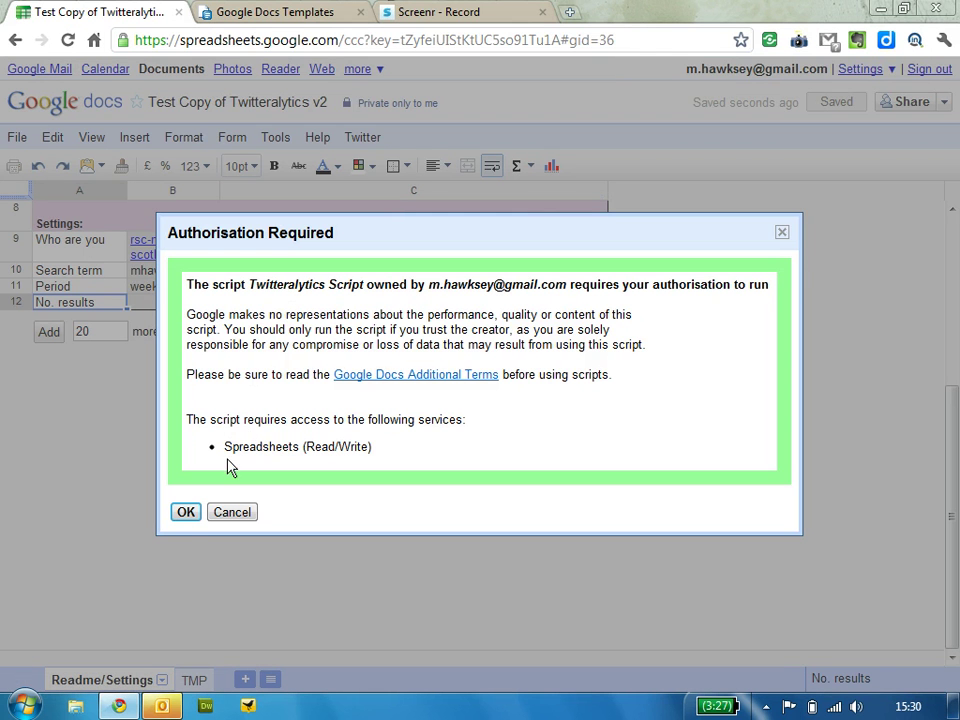
click(186, 515)
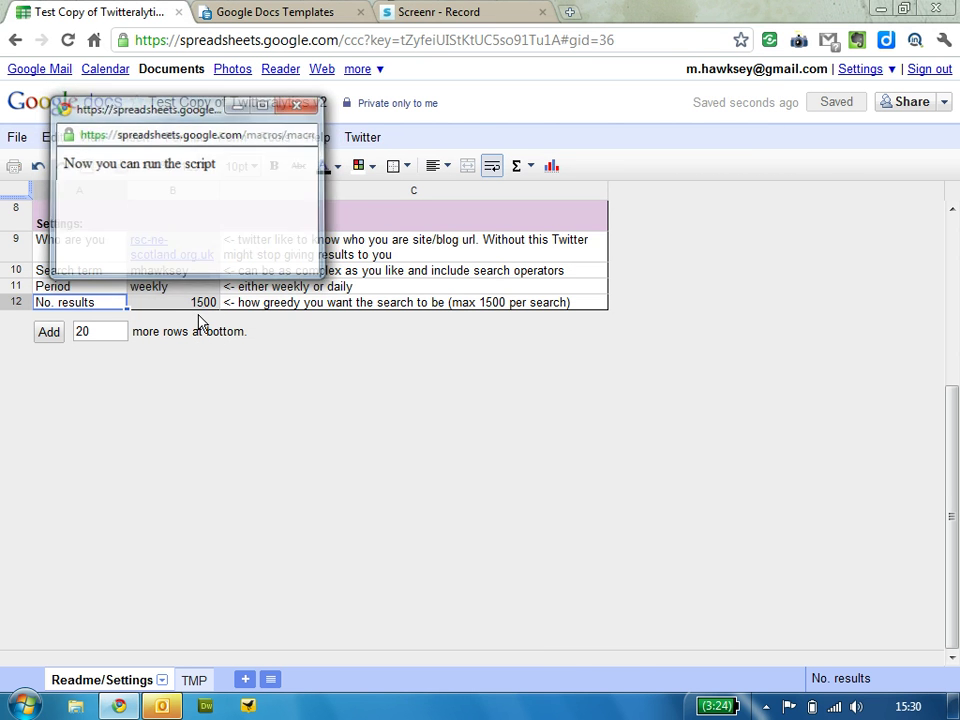
- Run the collection again to create the 22-Feb-11 03:30 tweets sheet, then reload the page
click(364, 138)
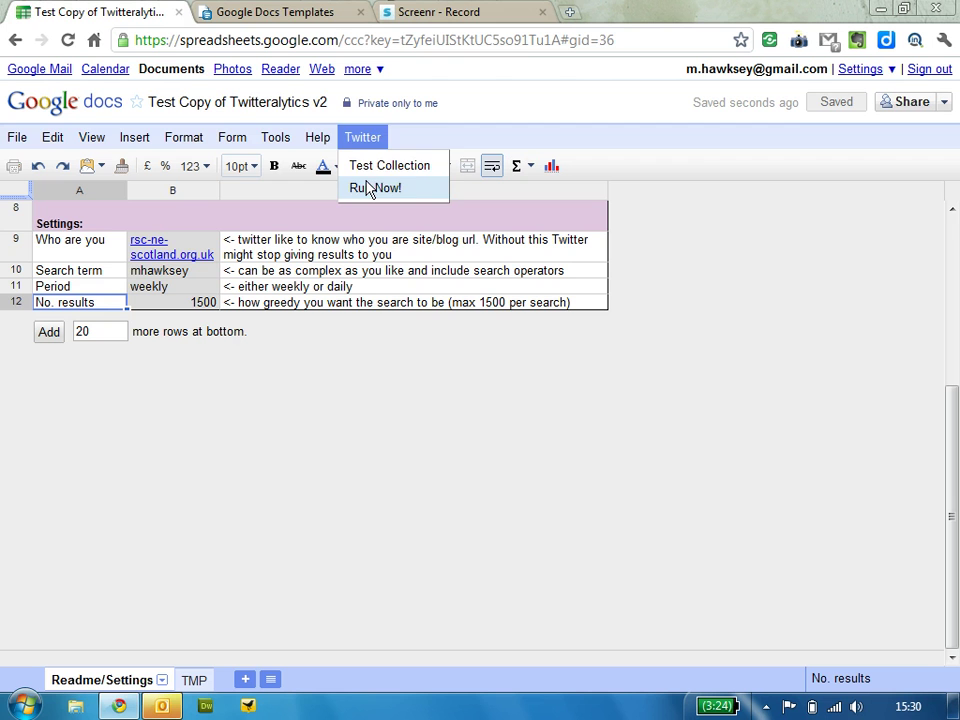
click(368, 186)
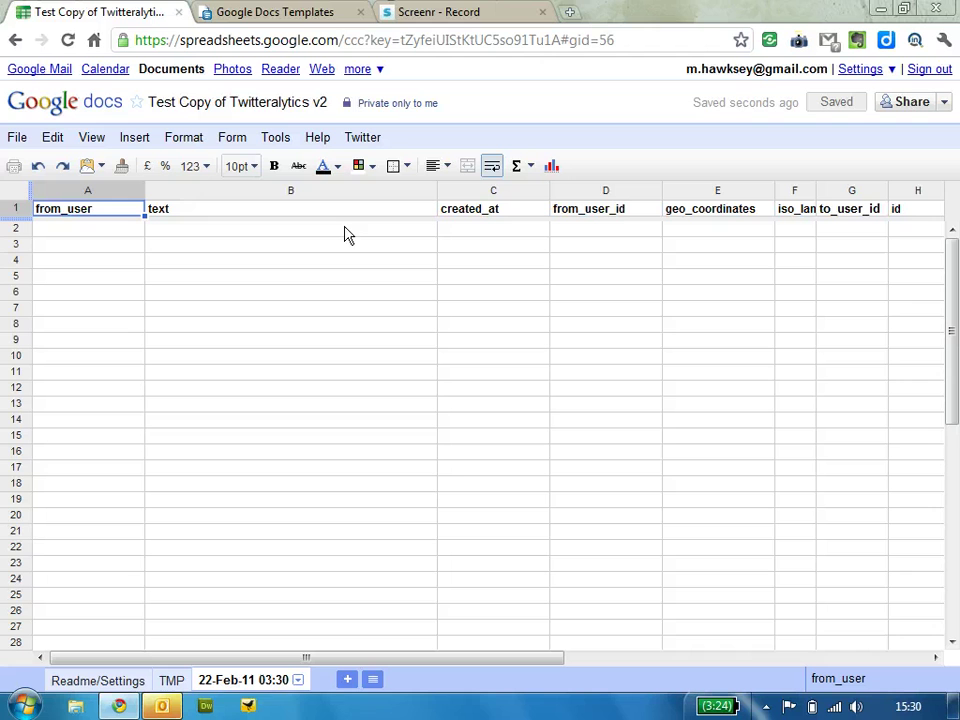
click(67, 41)
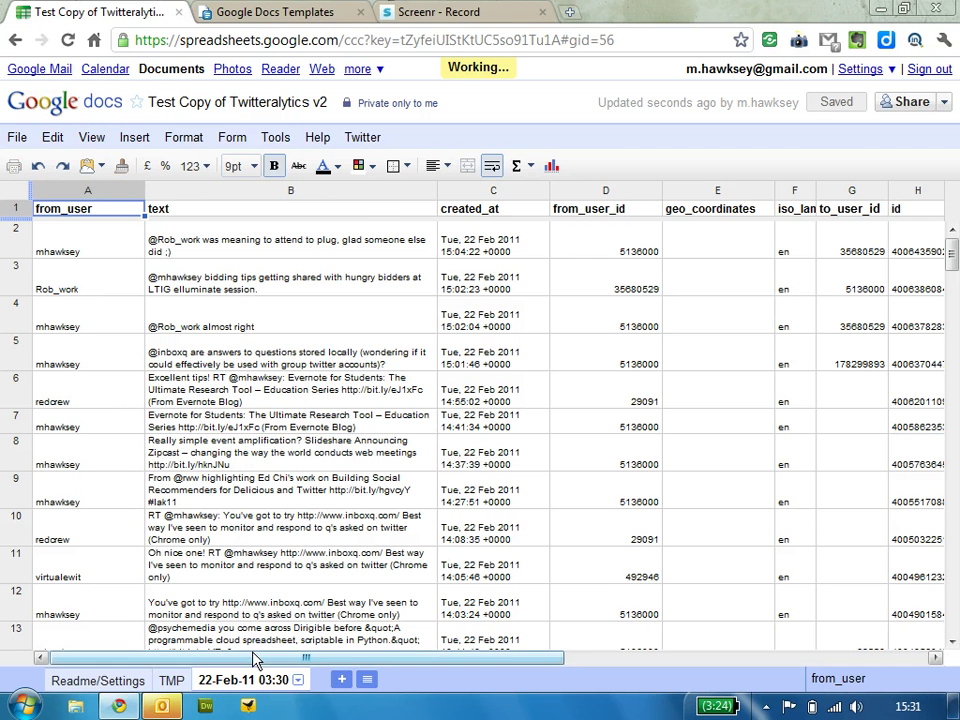
- Show the TMP sheet containing only the from_user, text and other tweet headers
drag(253, 656, 420, 716)
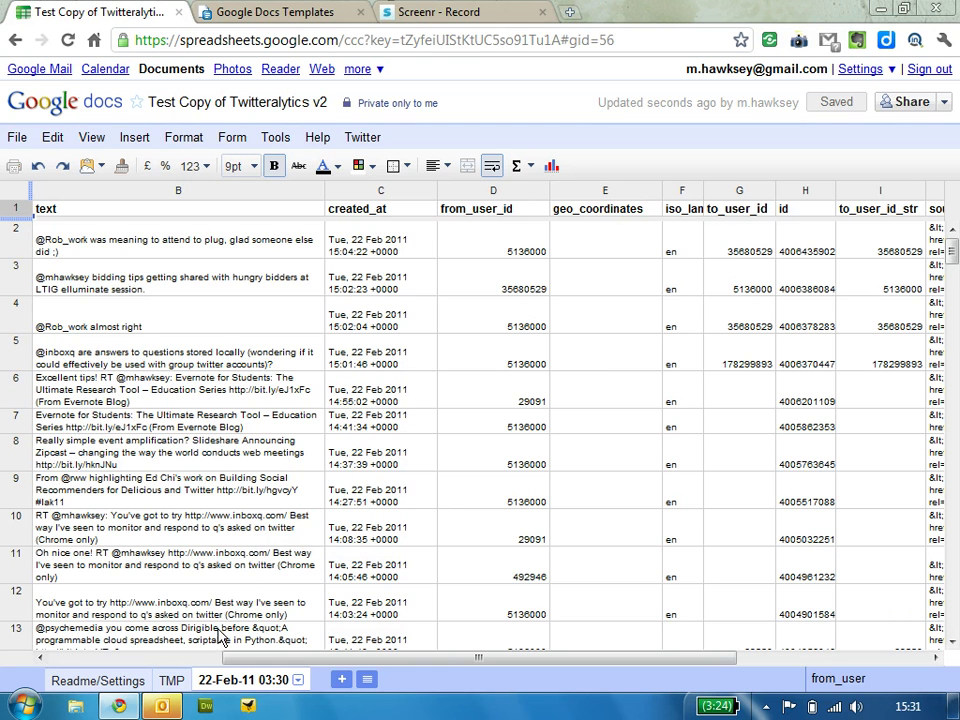
click(172, 681)
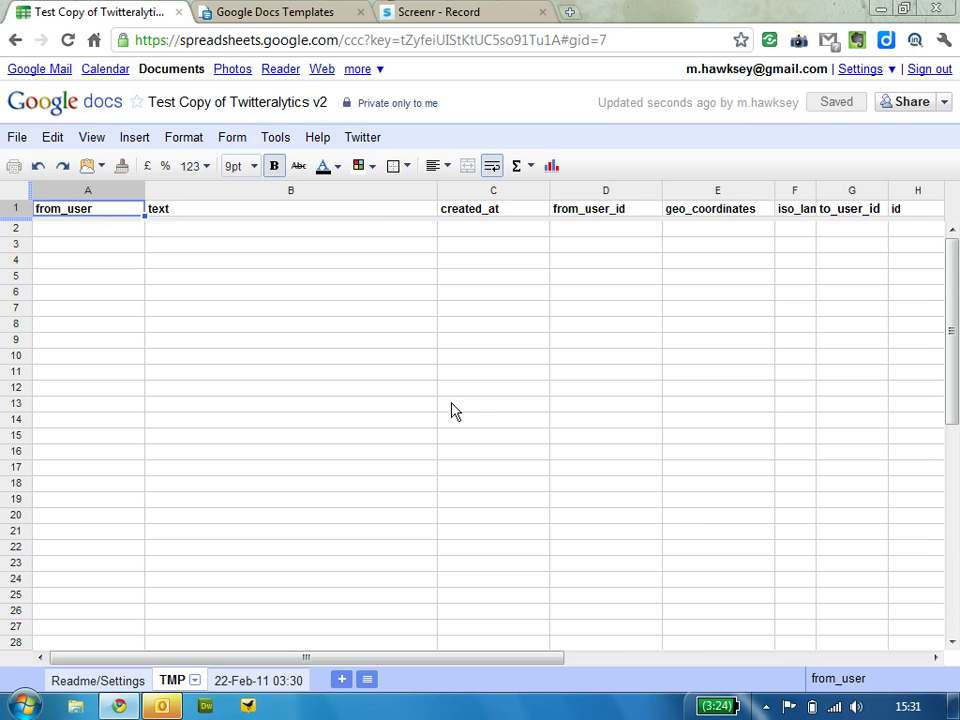
- Return to the 22-Feb-11 03:30 sheet listing the collected tweets
drag(431, 658, 405, 654)
click(226, 684)
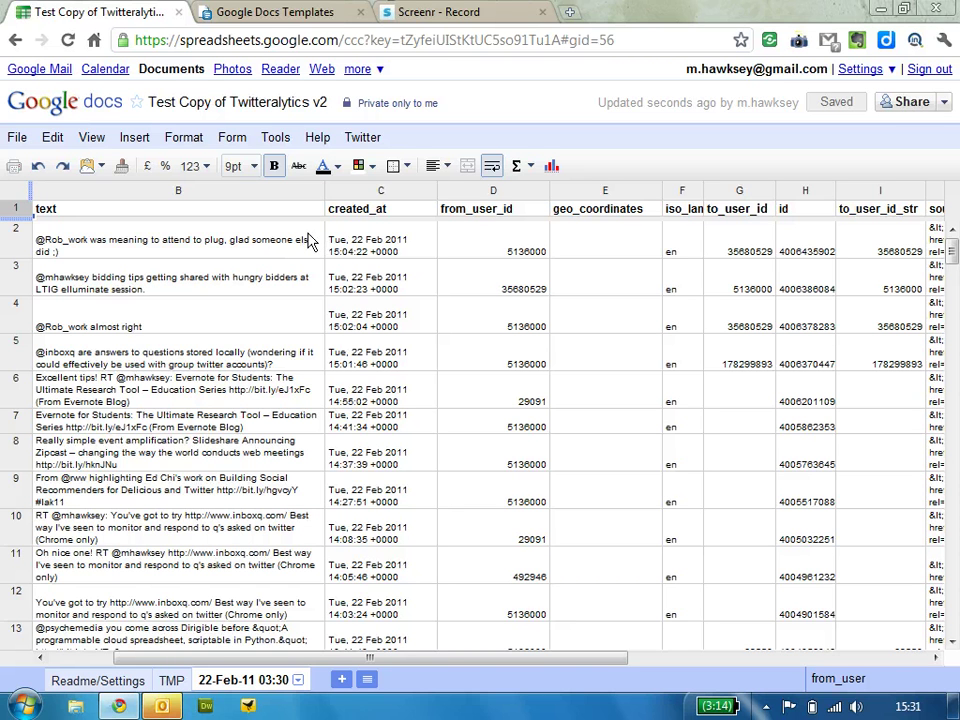
- Open the Twitteralytics Script in the script editor and list its current triggers
click(275, 140)
mouse_move(336, 352)
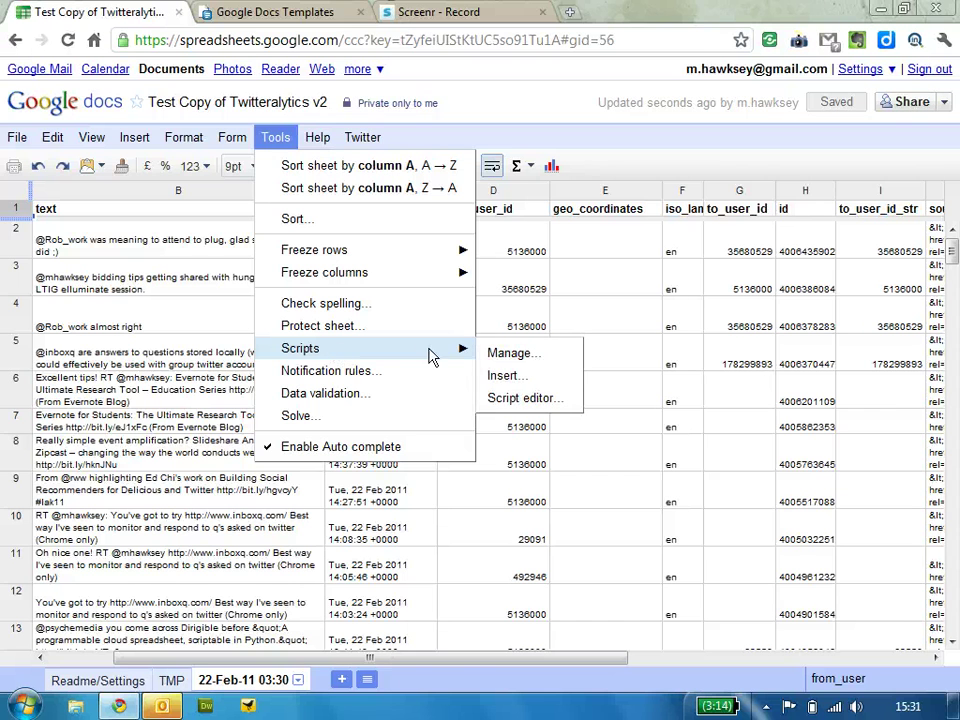
click(515, 398)
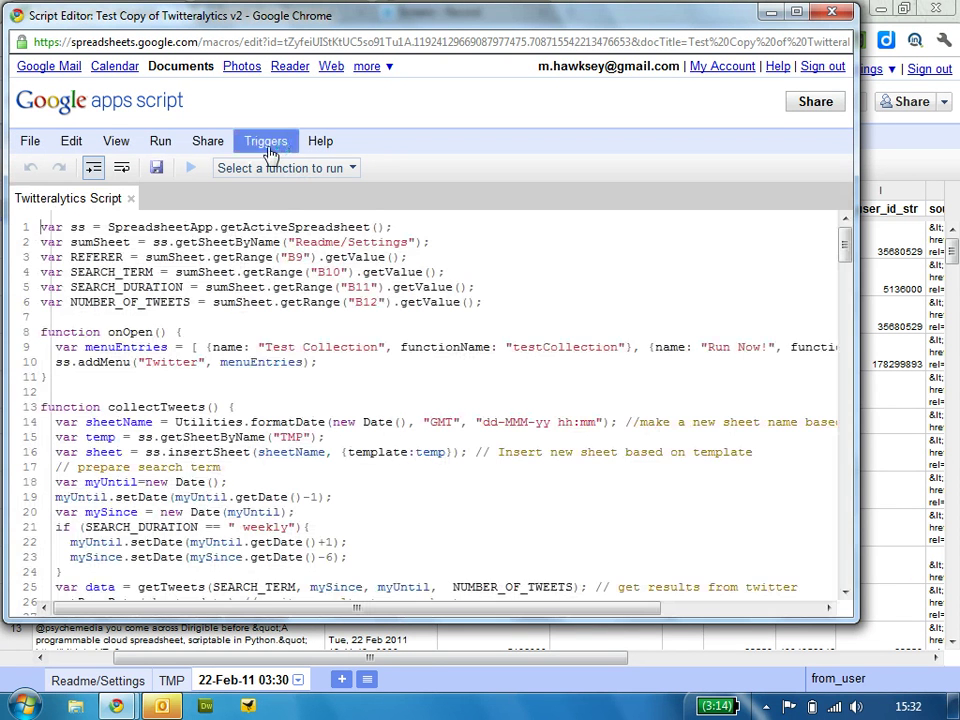
click(268, 150)
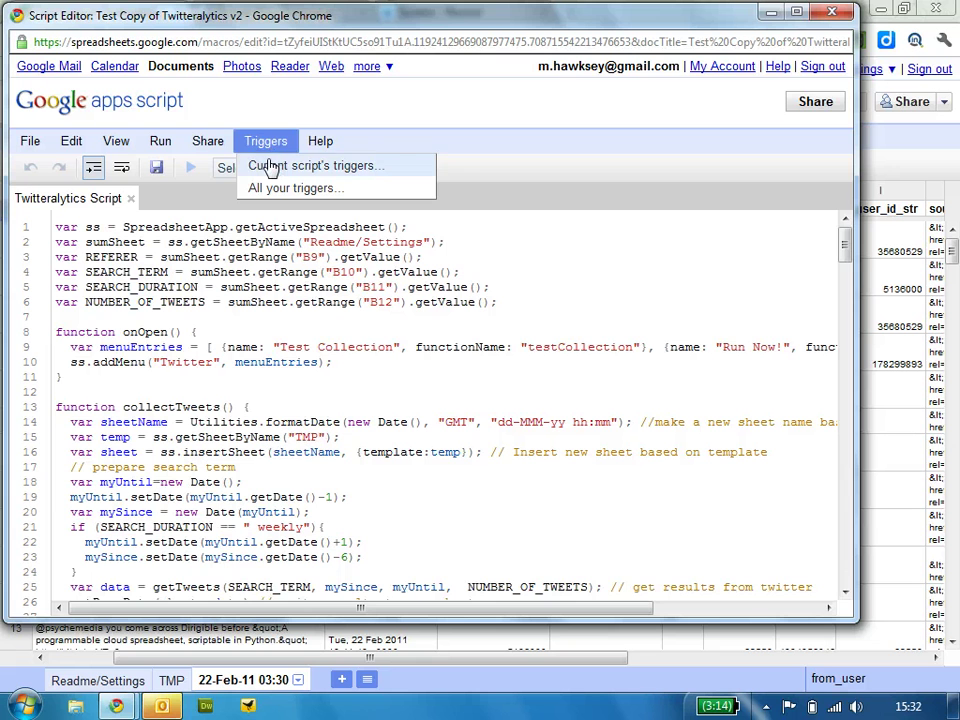
click(271, 166)
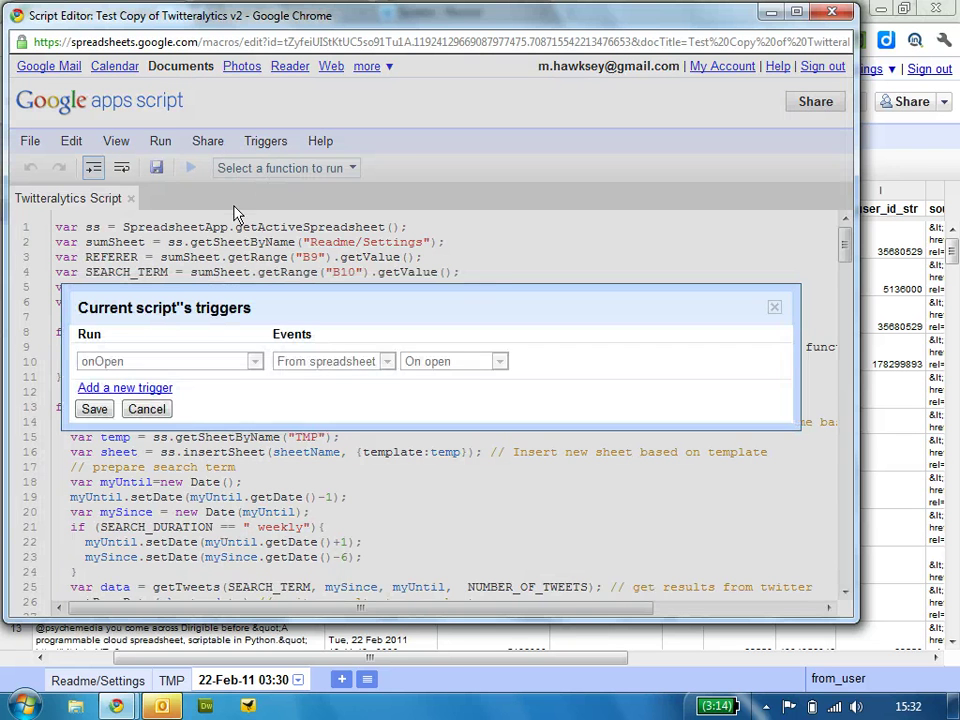
- Add a time-driven trigger running collectTweets on a daily timer, midnight to 1am, and save it
click(144, 391)
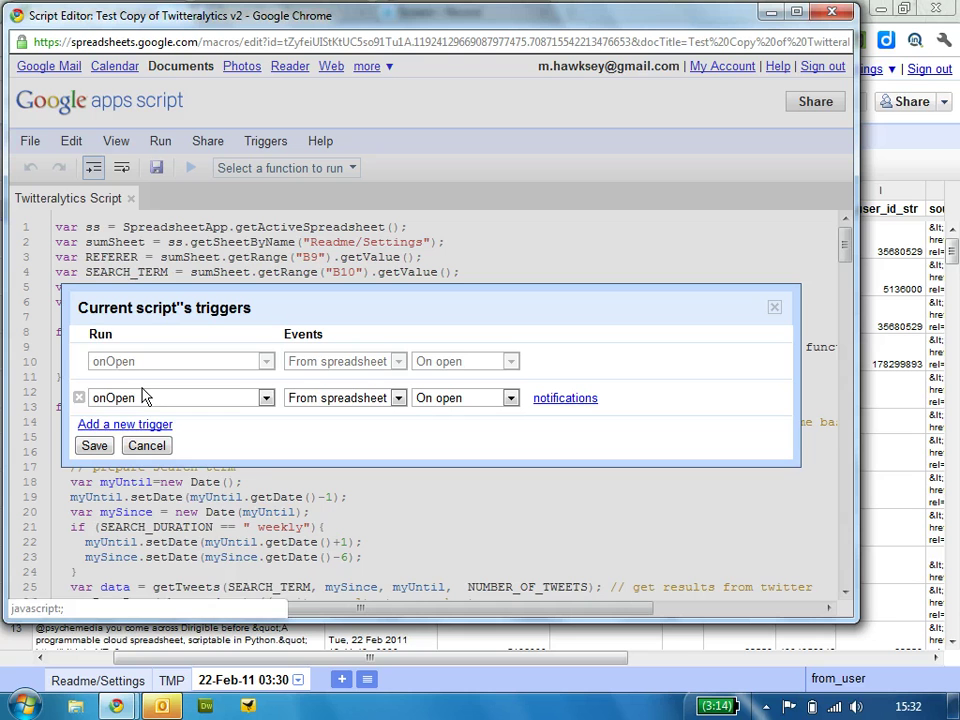
click(266, 398)
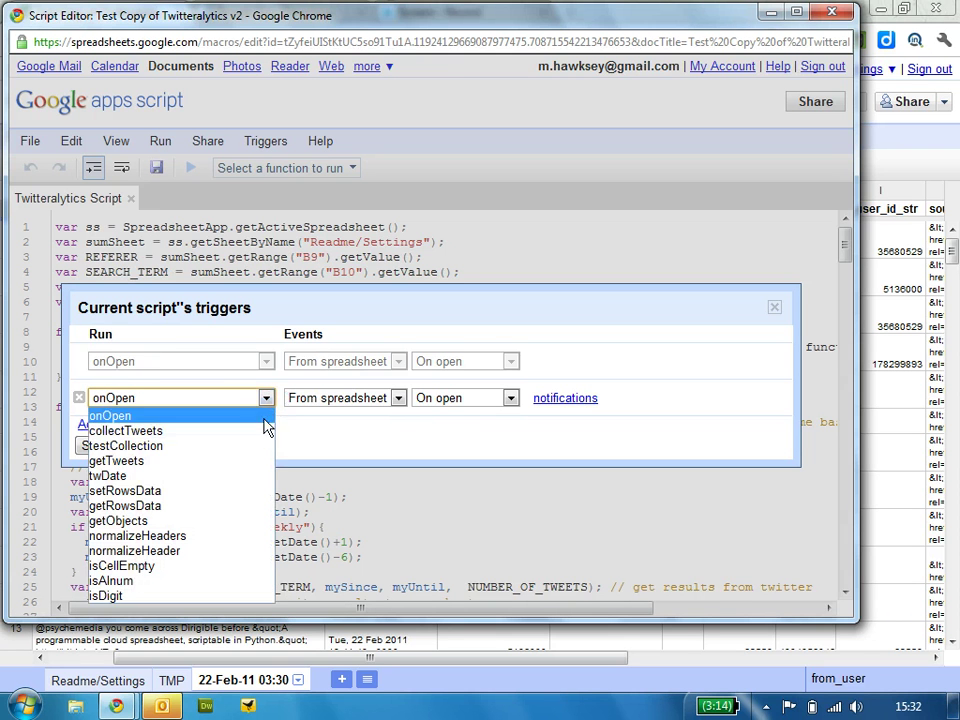
click(244, 430)
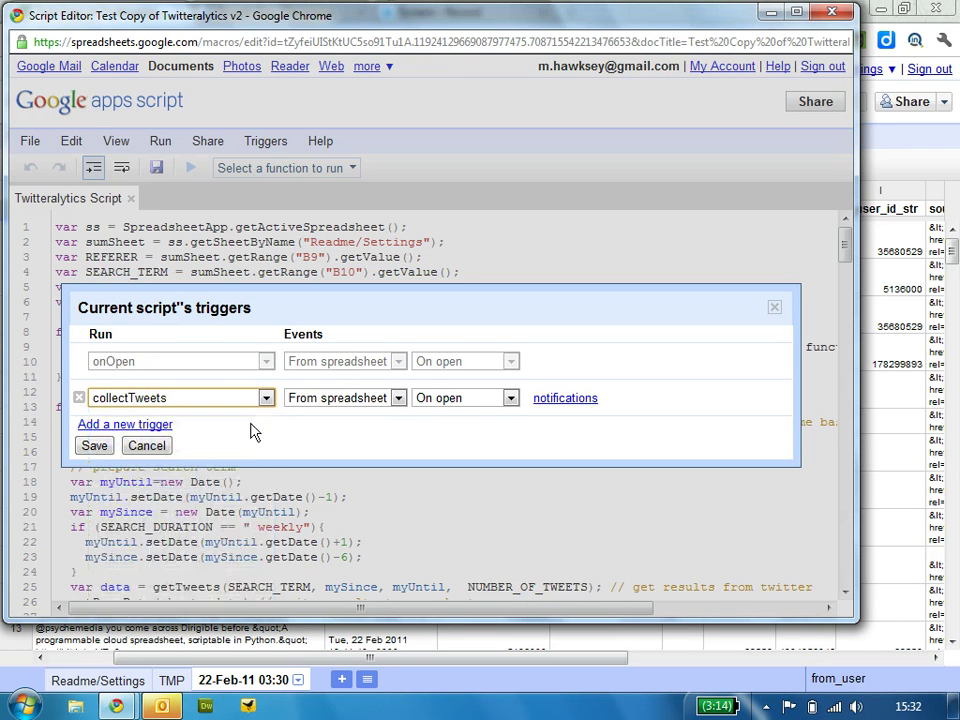
click(350, 400)
click(343, 430)
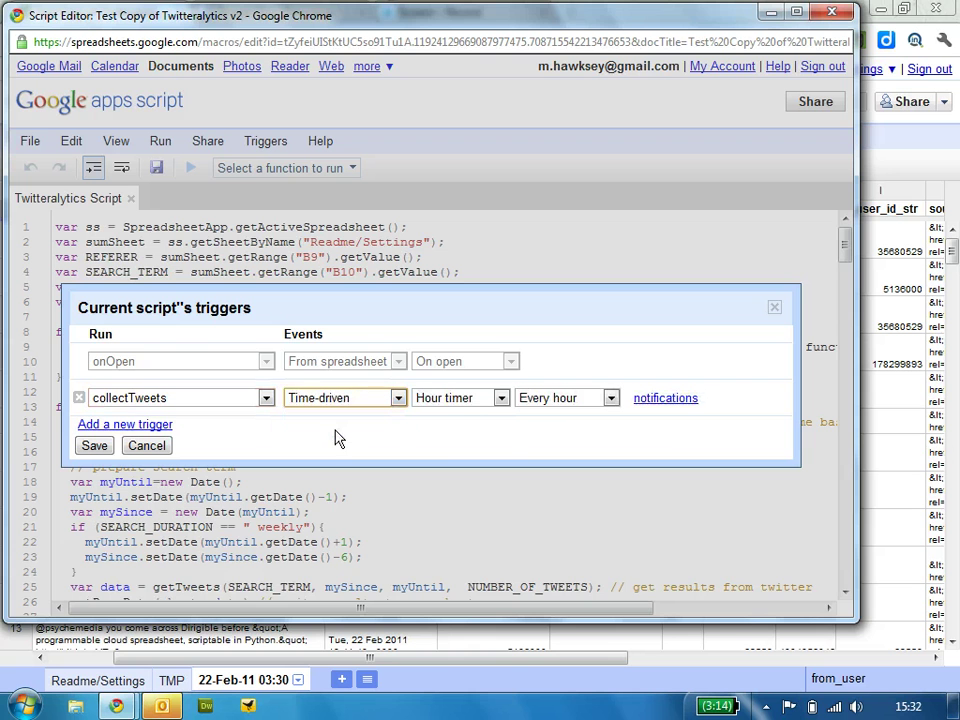
click(464, 400)
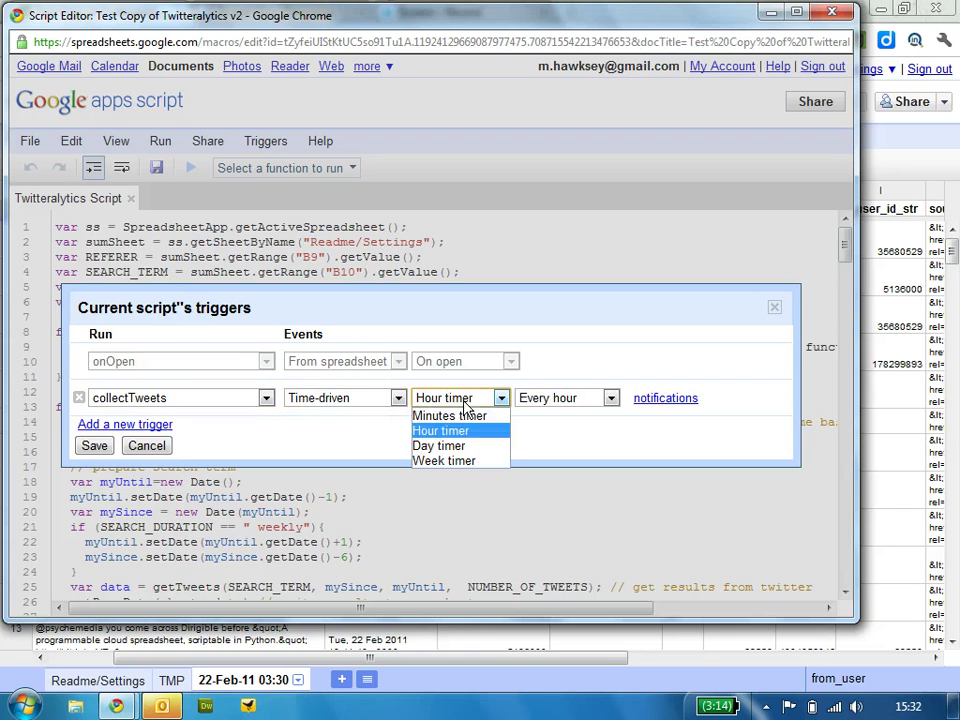
click(455, 461)
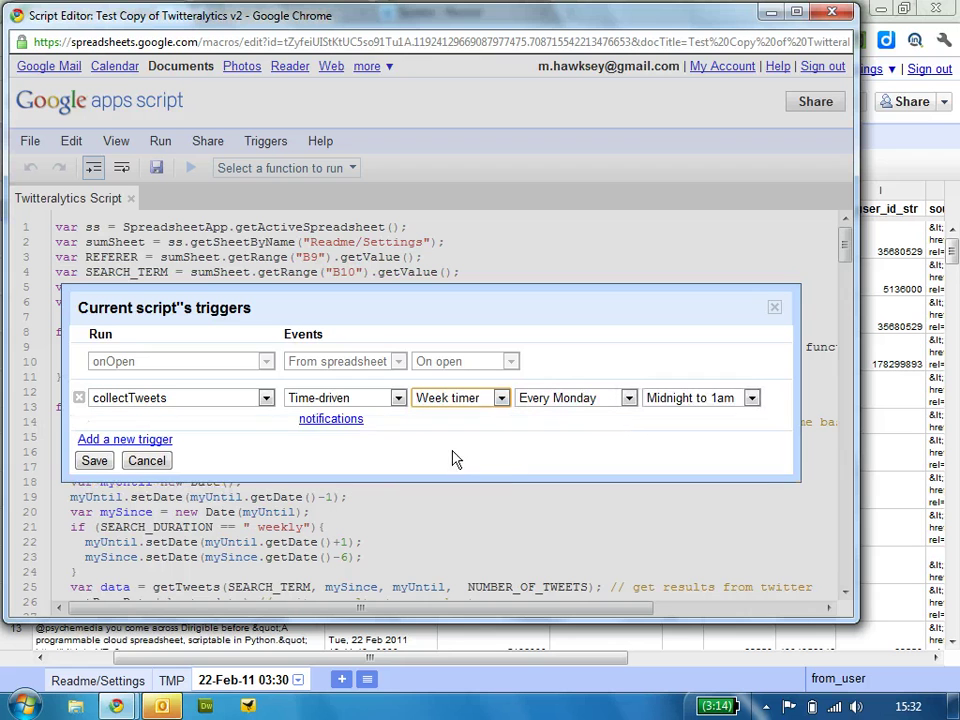
click(480, 404)
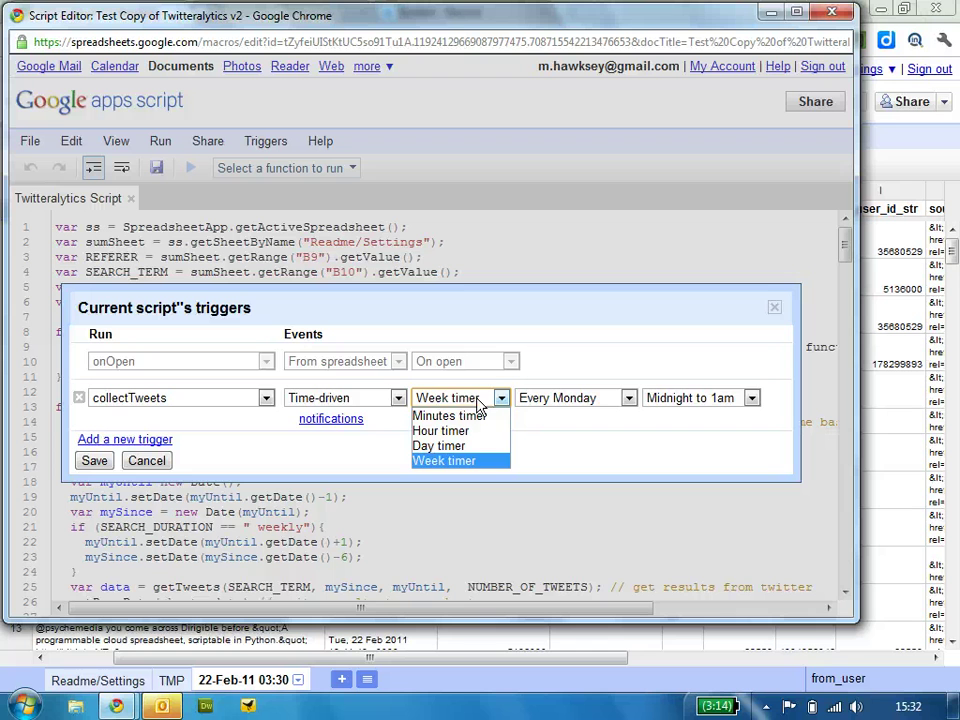
click(462, 446)
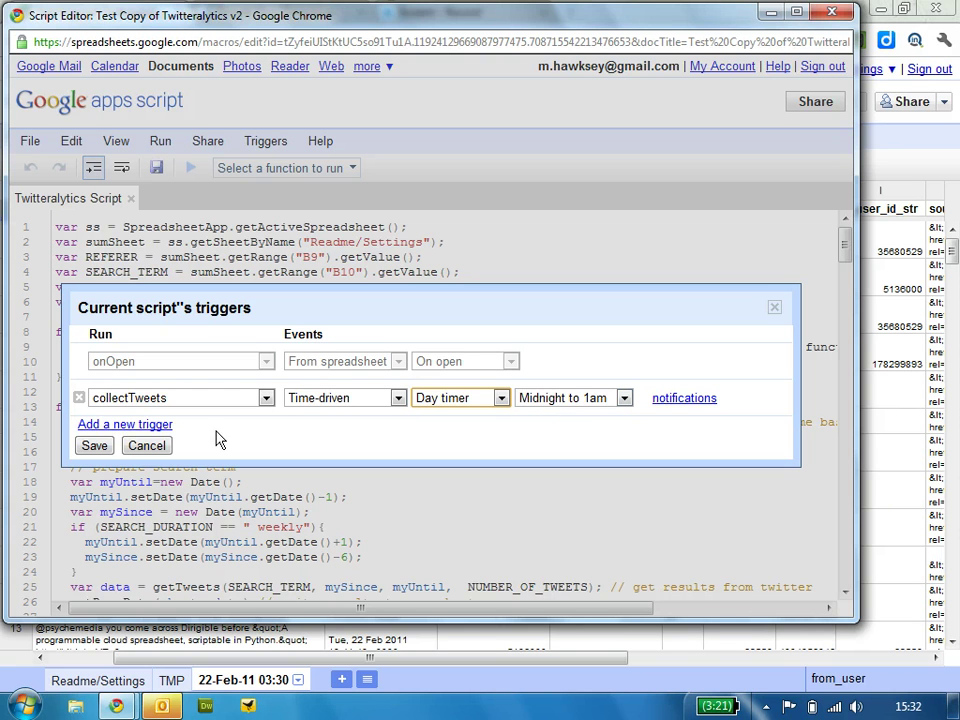
click(93, 446)
click(147, 446)
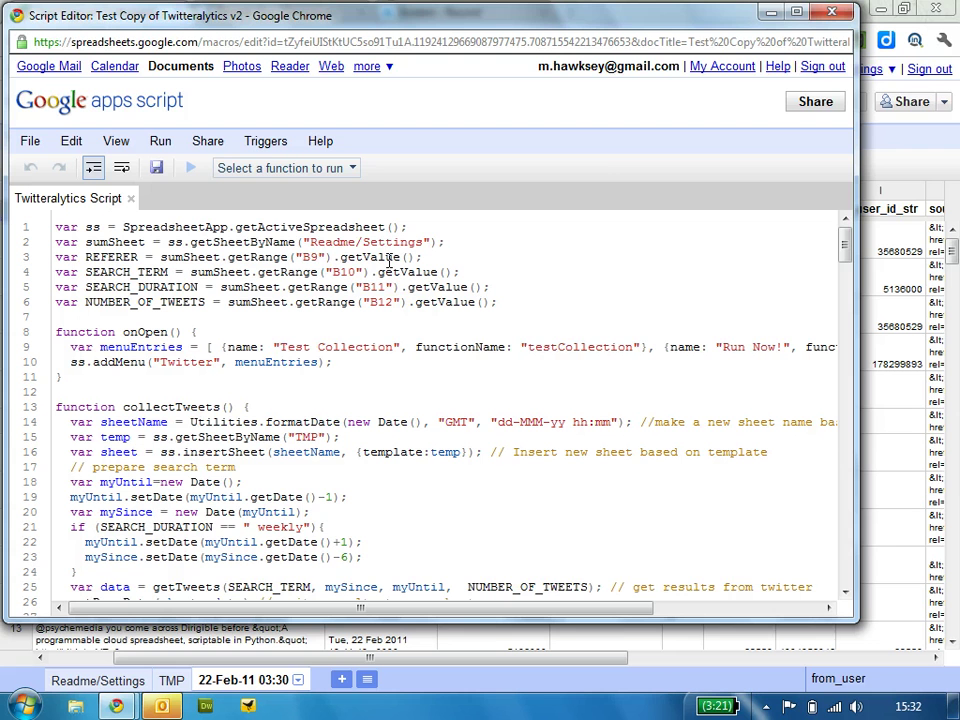
- Close the script editor, confirm the spreadsheet is private to its owner, and reopen the Share menu
click(836, 15)
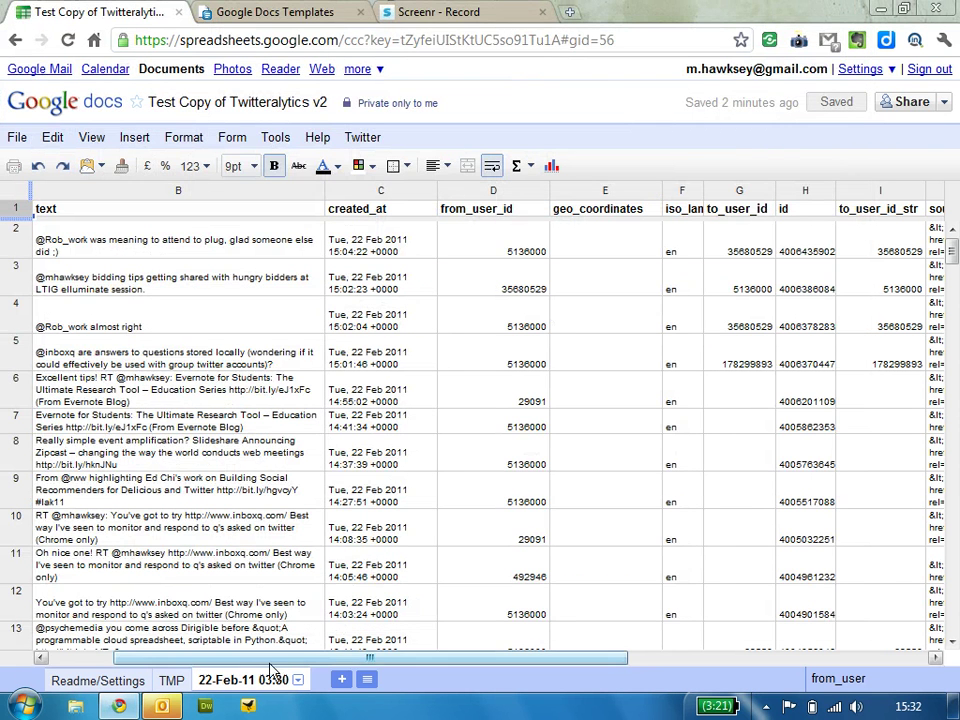
scroll(172, 500, left, 2)
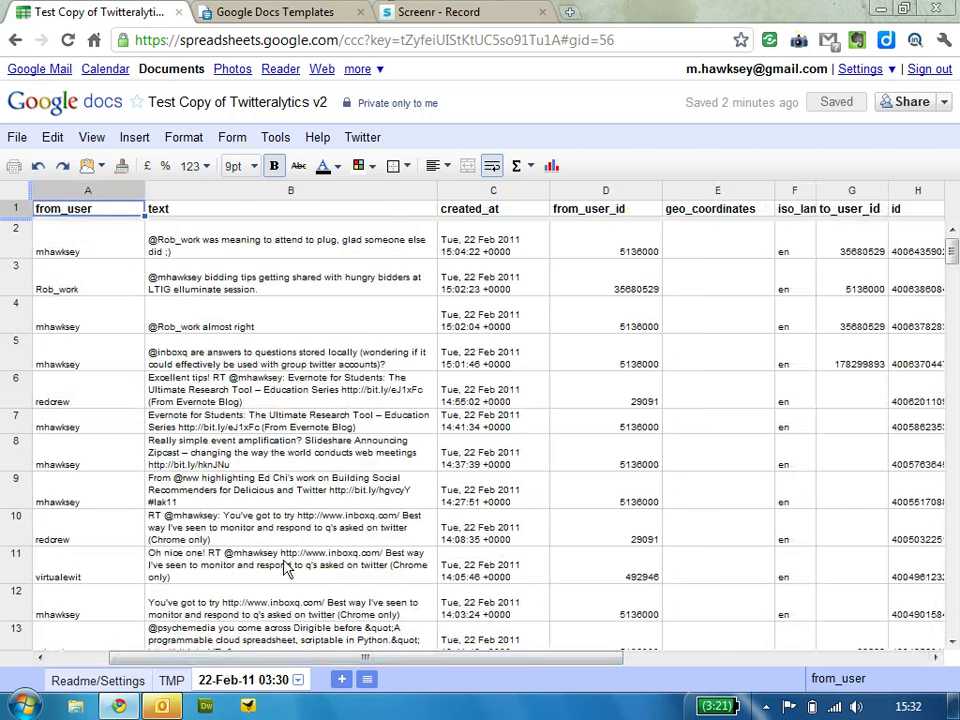
click(944, 103)
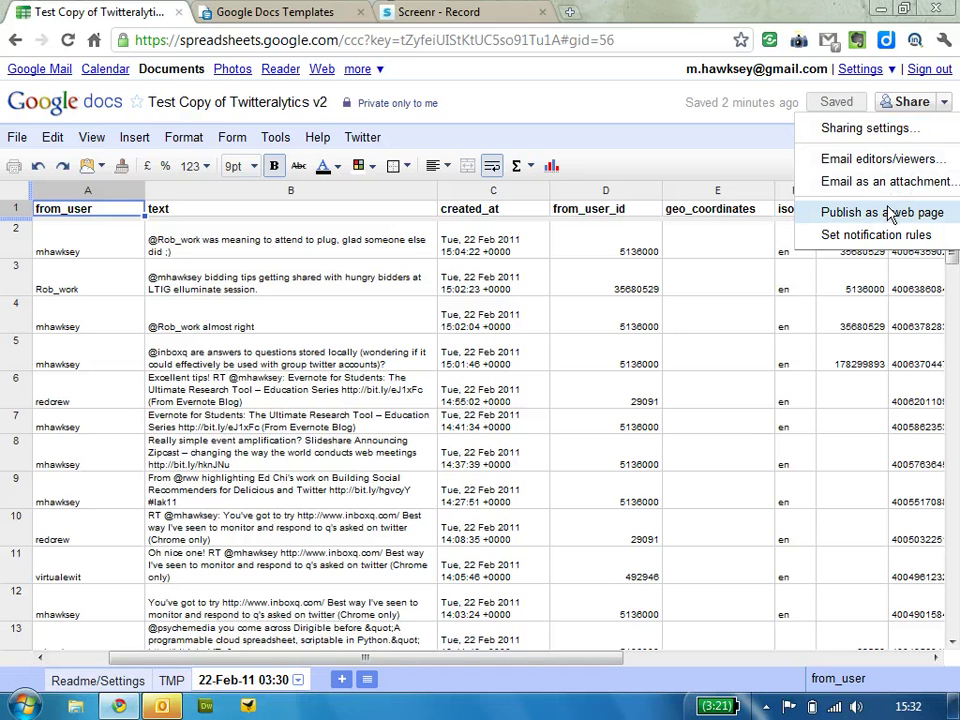
click(879, 140)
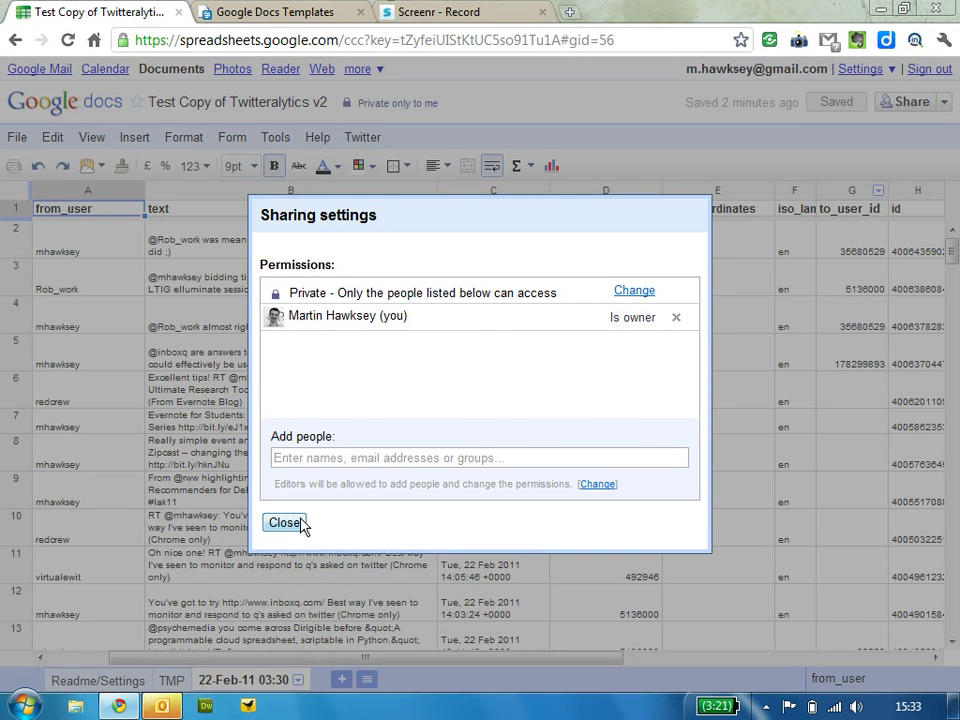
click(285, 522)
click(943, 102)
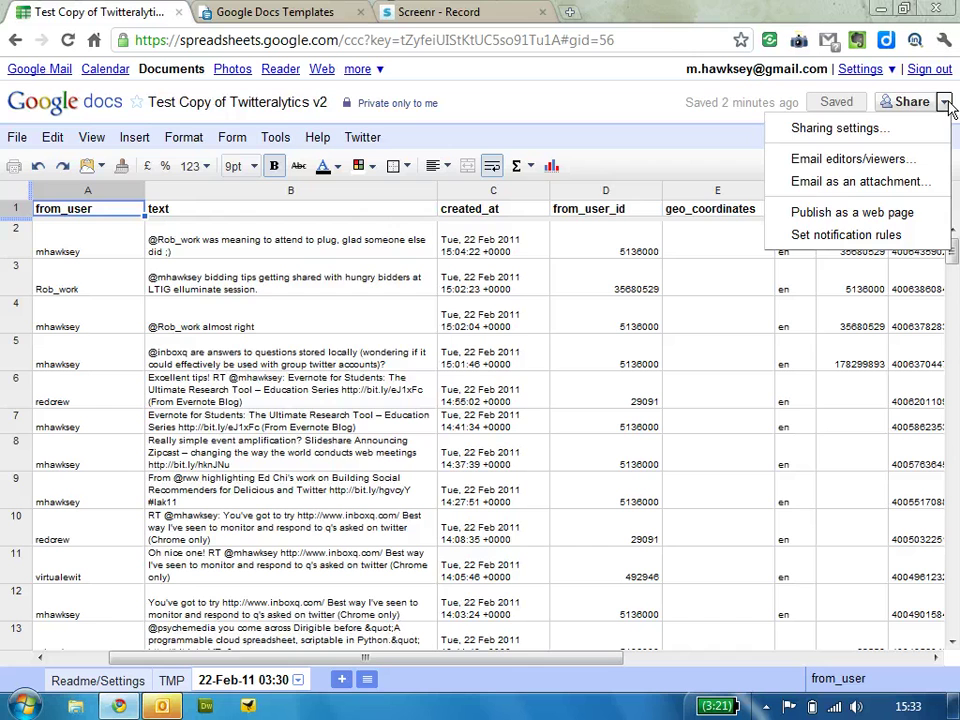
- Publish all sheets to the web with the Web page link format, then close the publishing dialog
click(862, 211)
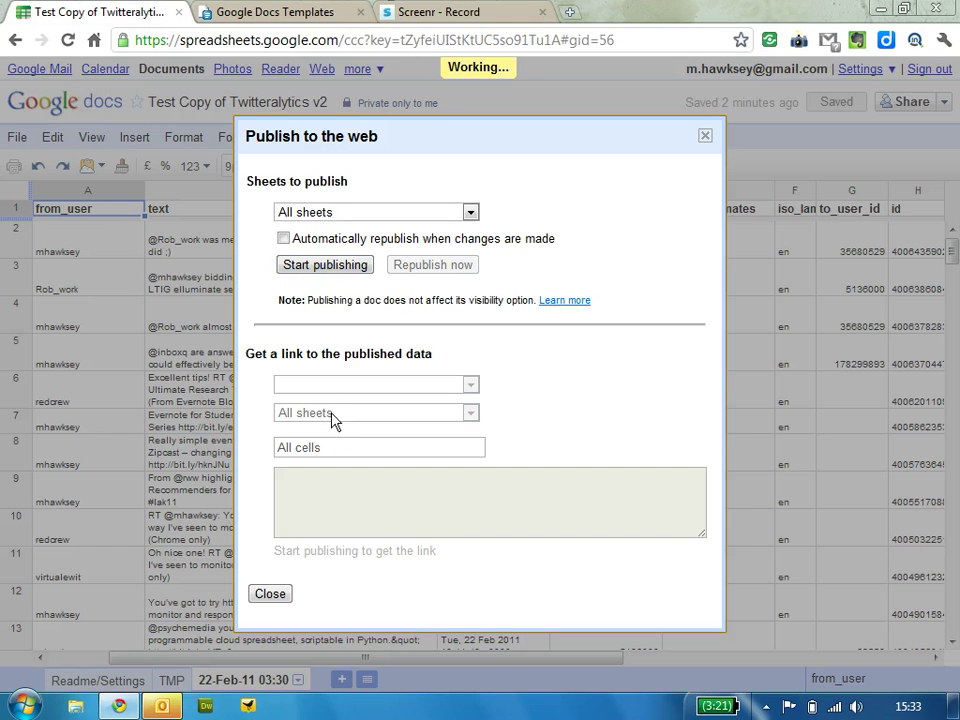
click(283, 238)
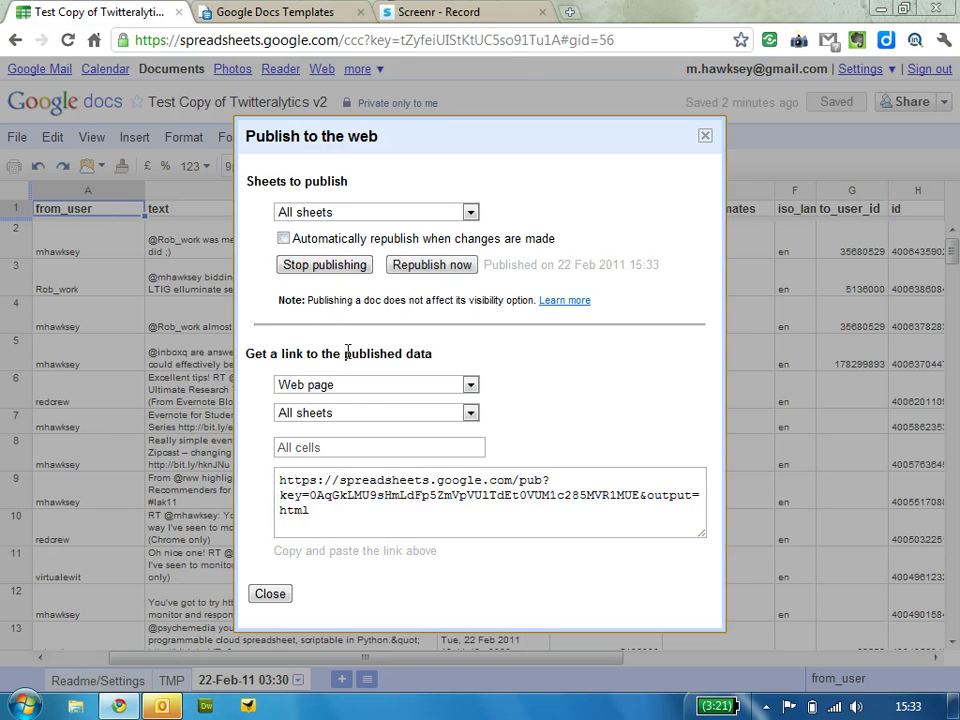
click(360, 386)
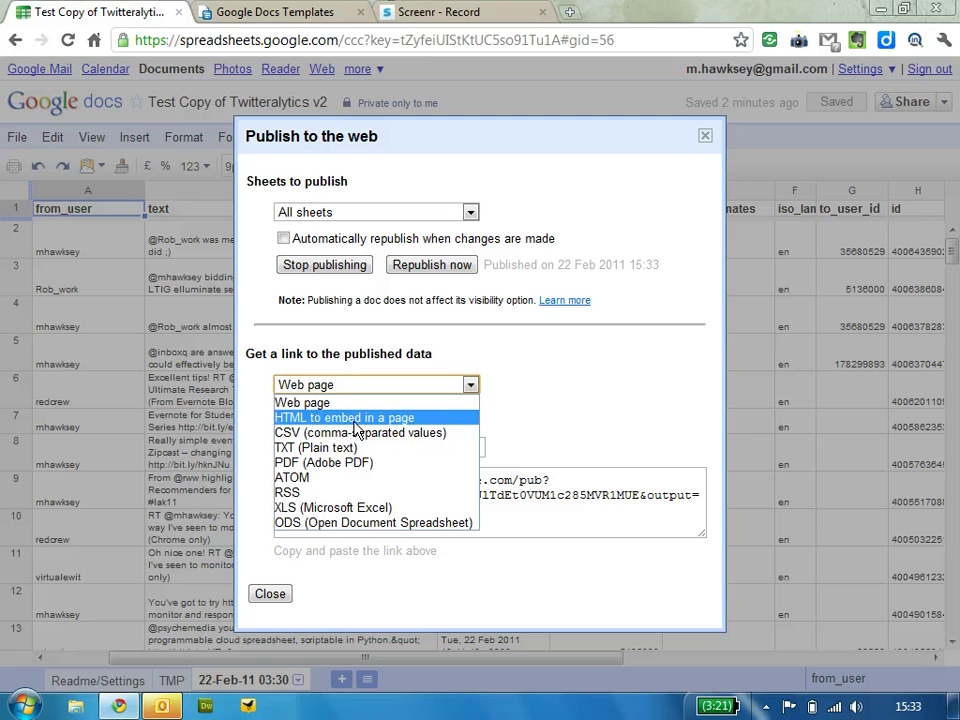
click(595, 405)
click(705, 137)
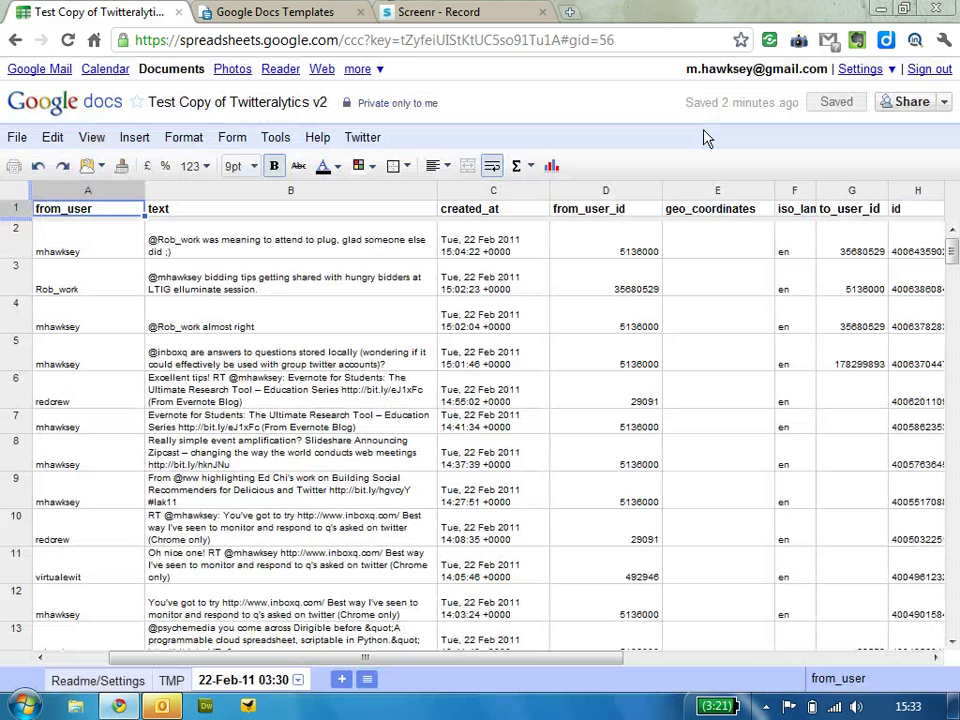